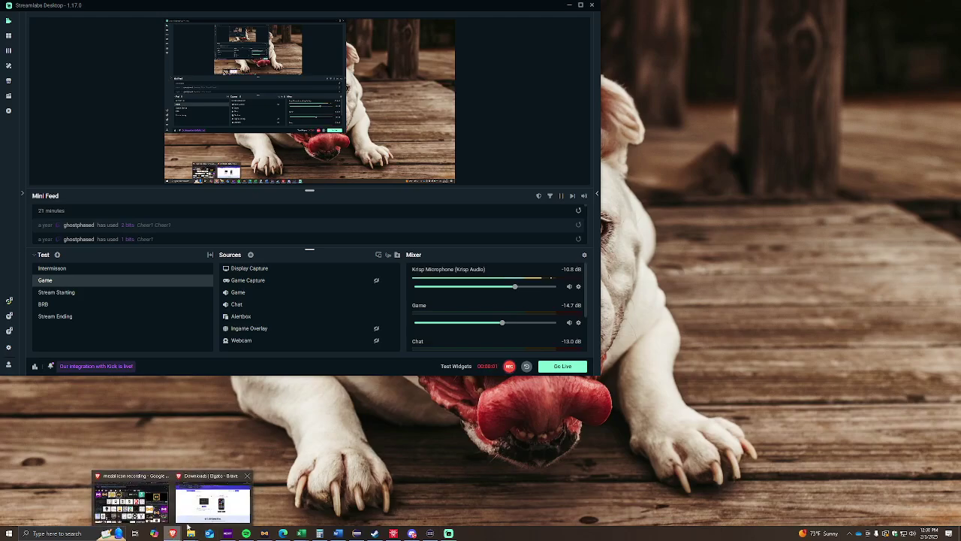
- On the Elgato downloads page, start the Stream Deck 6.8.1 Windows download, then cancel saving the installer and dismiss the download notice
left_click(200, 504)
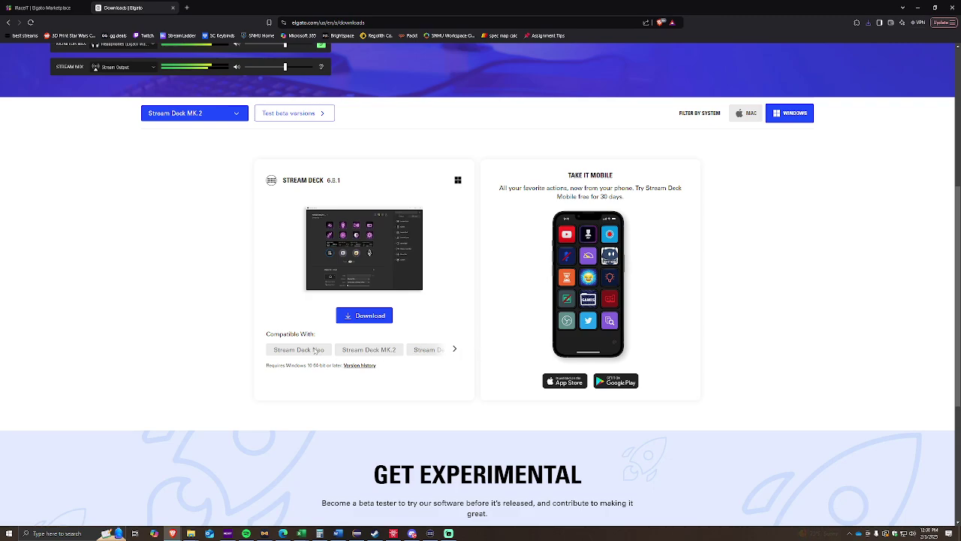
left_click(368, 315)
left_click(476, 321)
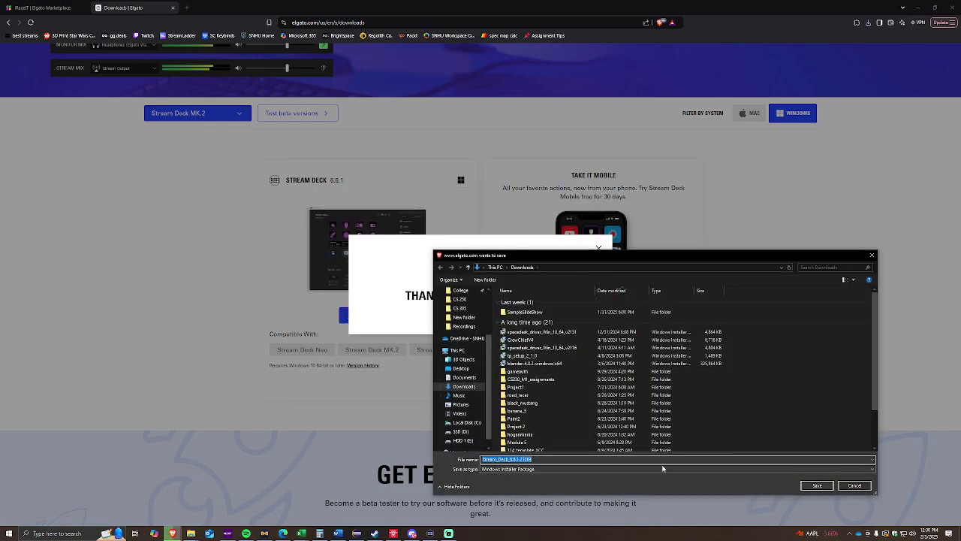
left_click(854, 486)
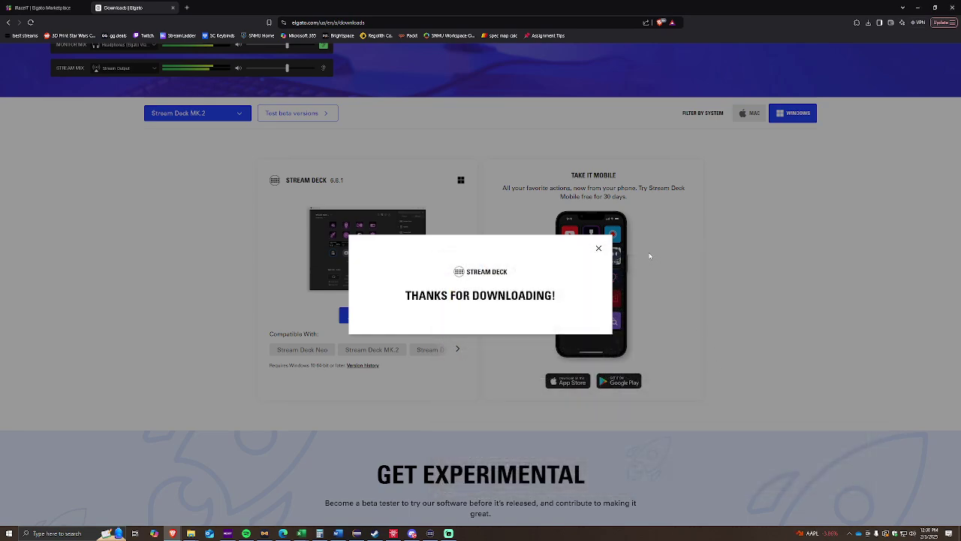
left_click(599, 248)
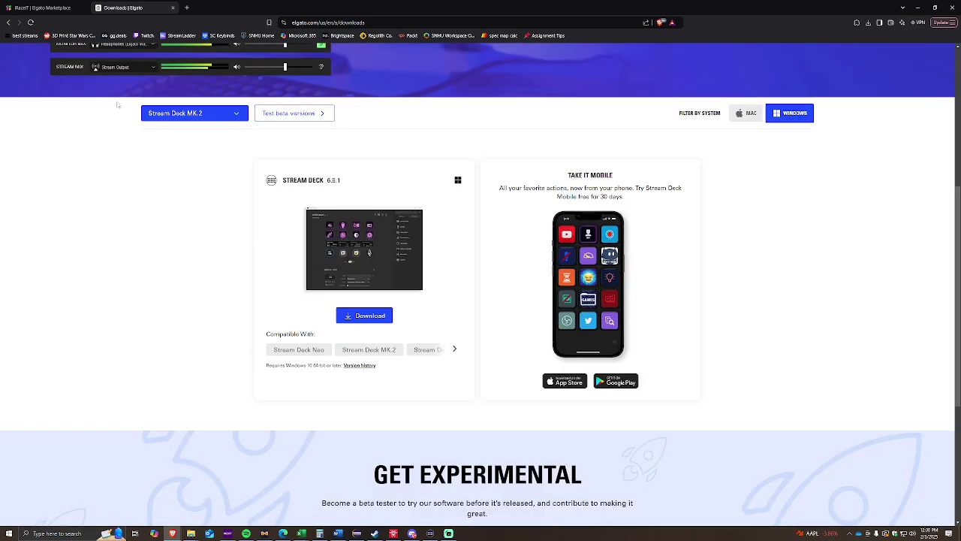
- Switch to the Stream Deck app, place the System Website action on Profile 1's first key, and delete it
left_click(430, 533)
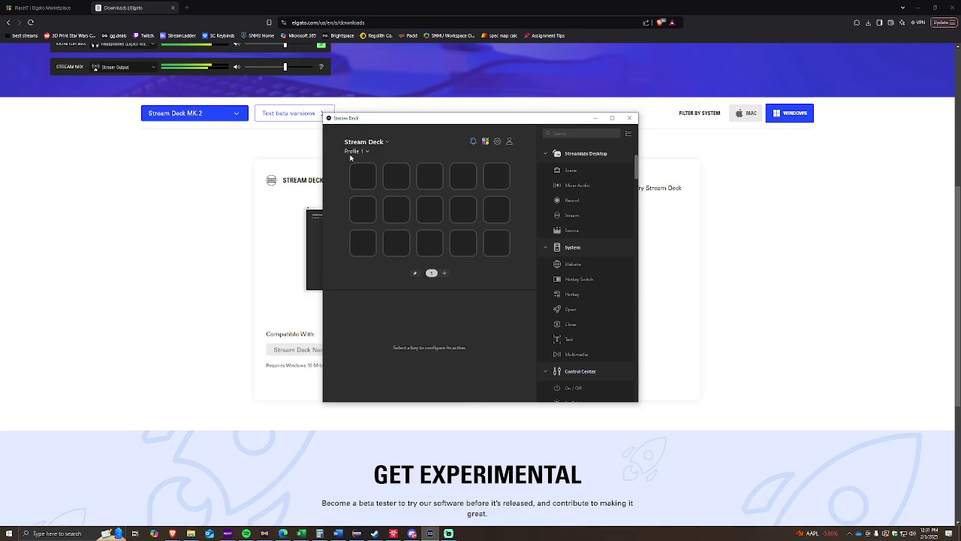
left_click(367, 182)
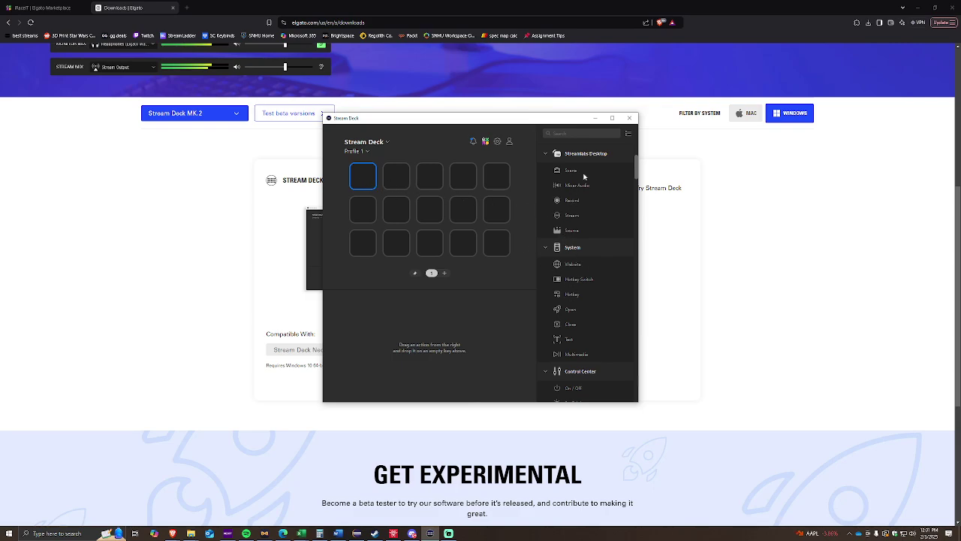
scroll(584, 203, "down", 2)
scroll(589, 240, "up", 2)
left_click_drag(580, 265, 364, 177)
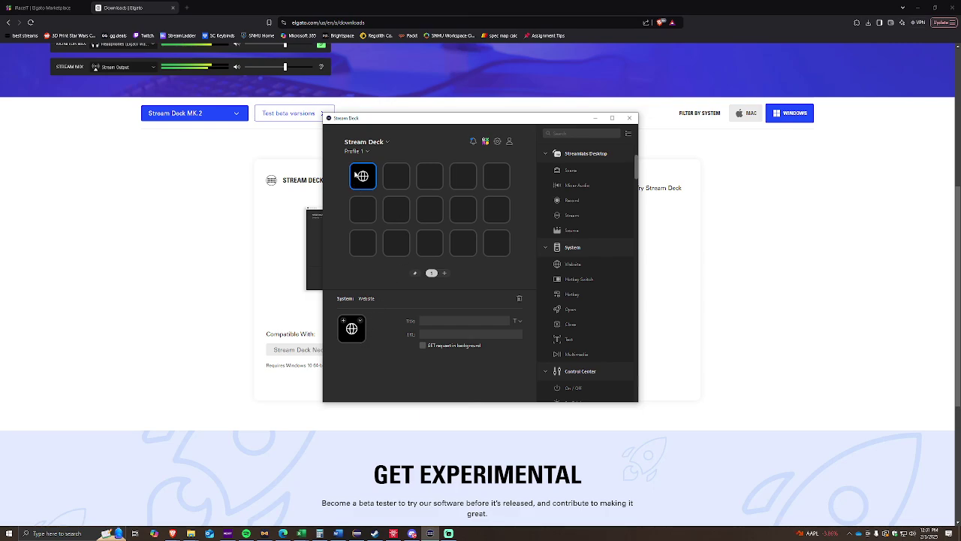
key("Delete")
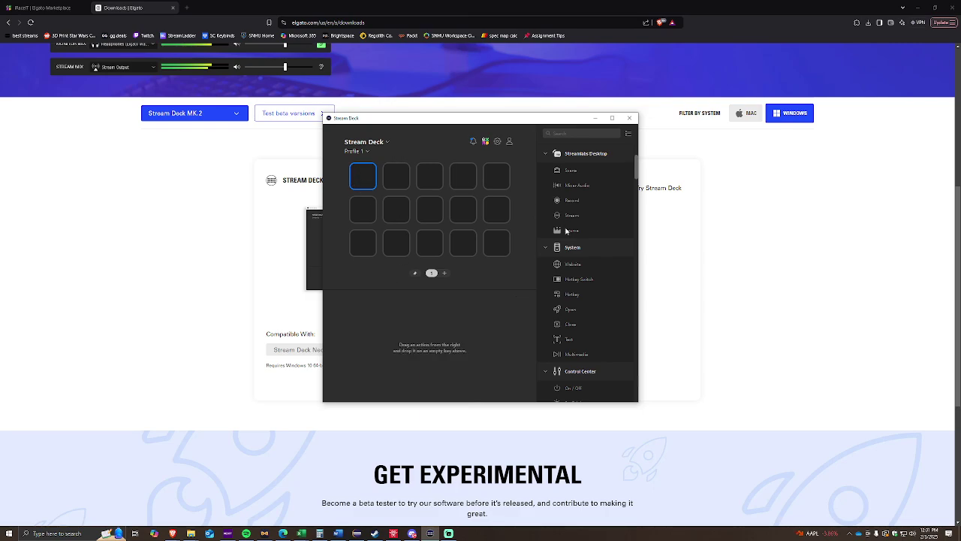
- Open the iRaceIT plugin page on the Elgato Marketplace in the browser and try to get the plugin
left_click(774, 296)
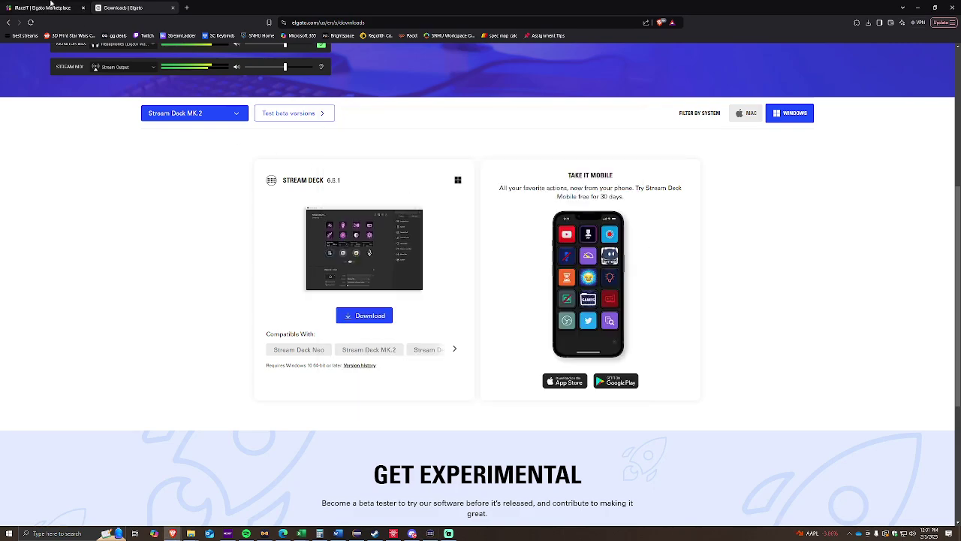
left_click(42, 6)
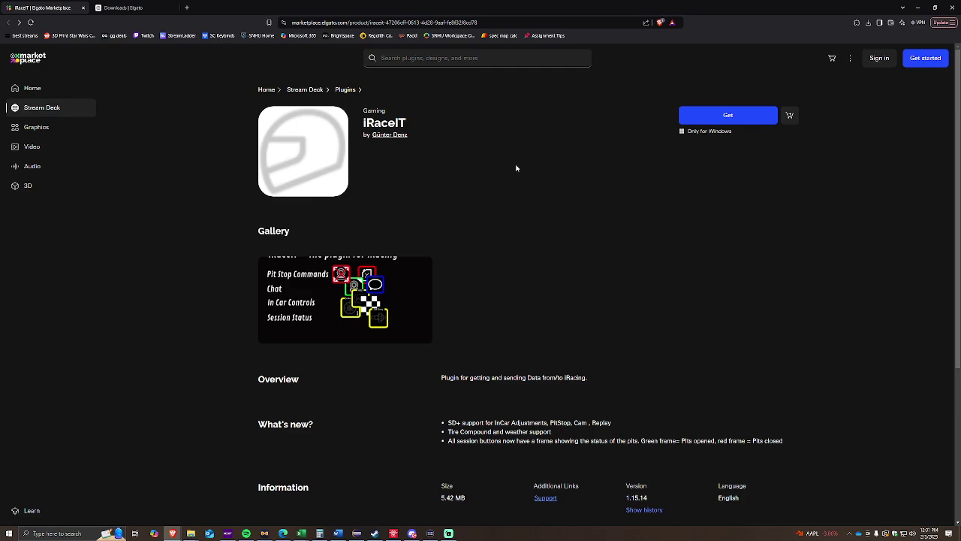
left_click(739, 114)
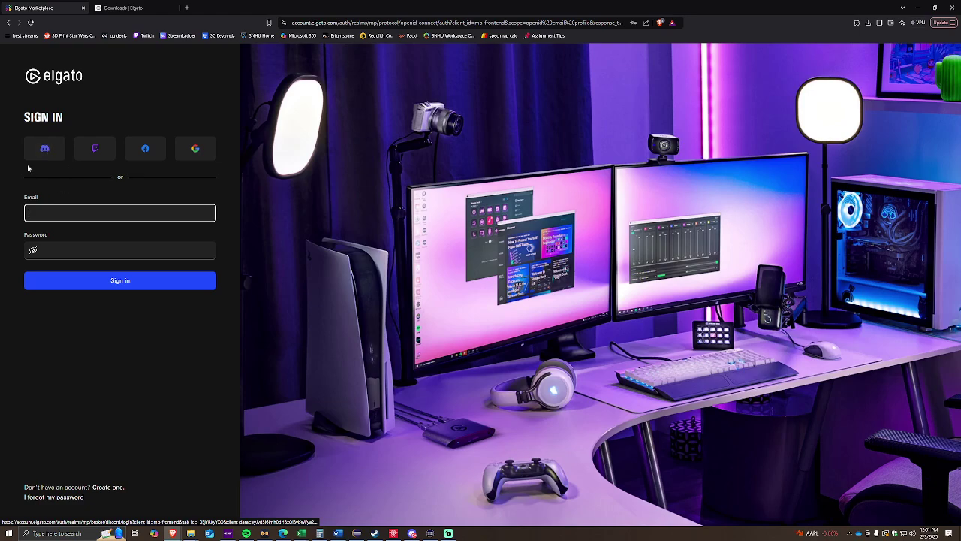
left_click(8, 22)
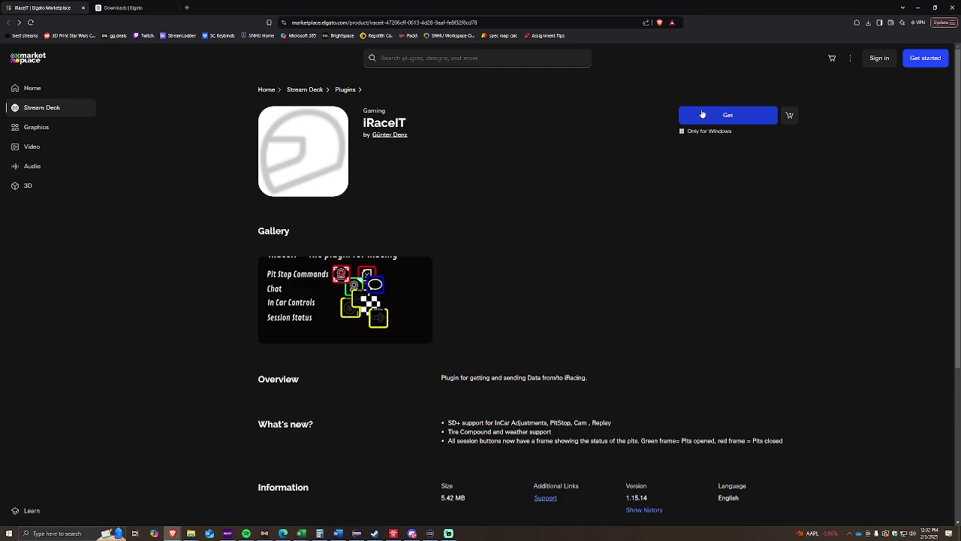
left_click(745, 123)
- Return to the Stream Deck app, minimize the browser and Streamlabs windows, and bring up the iRaceIT actions
left_click(430, 533)
left_click(912, 6)
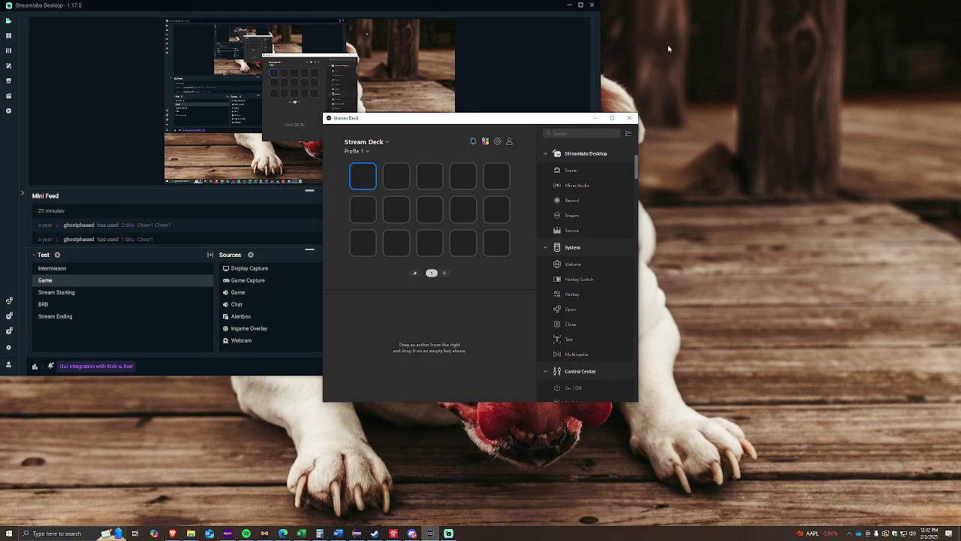
left_click(566, 5)
left_click(567, 5)
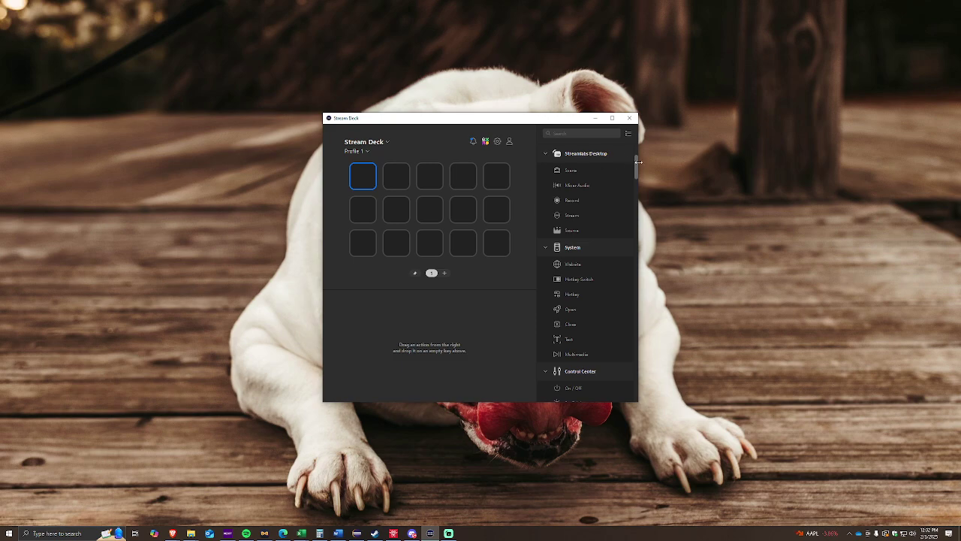
left_click_drag(636, 162, 622, 388)
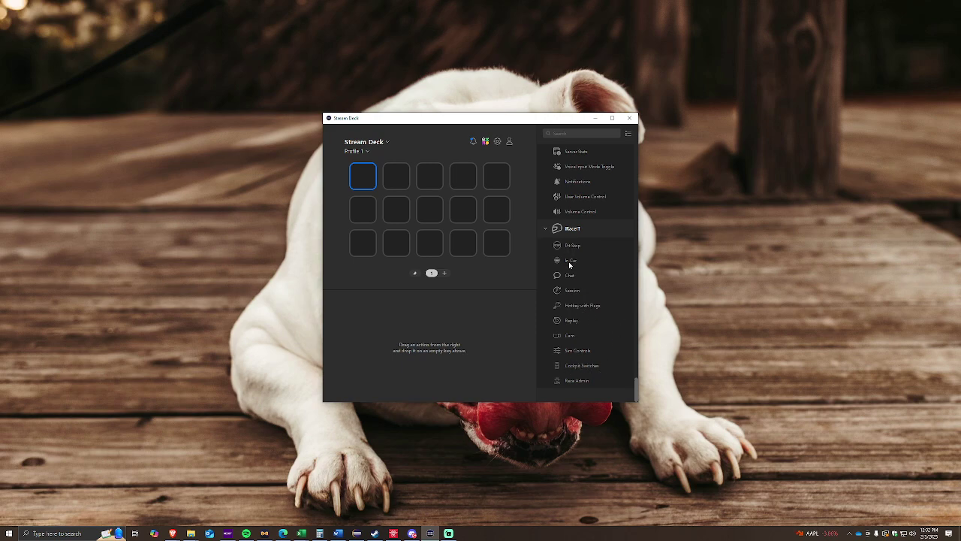
- Place the iRaceIT In Car action on the centre key, review its selectable adjustments, and delete the key's action
left_click_drag(565, 260, 431, 214)
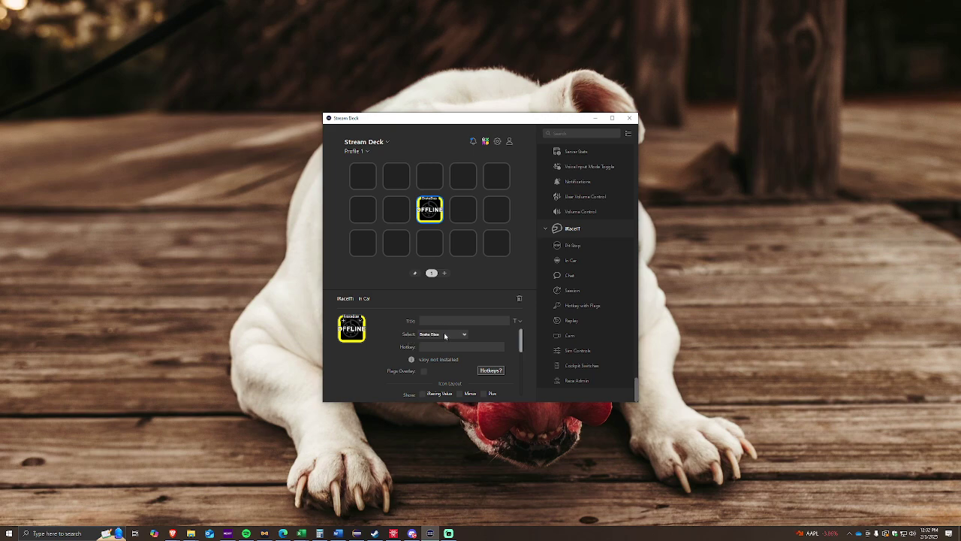
left_click(445, 334)
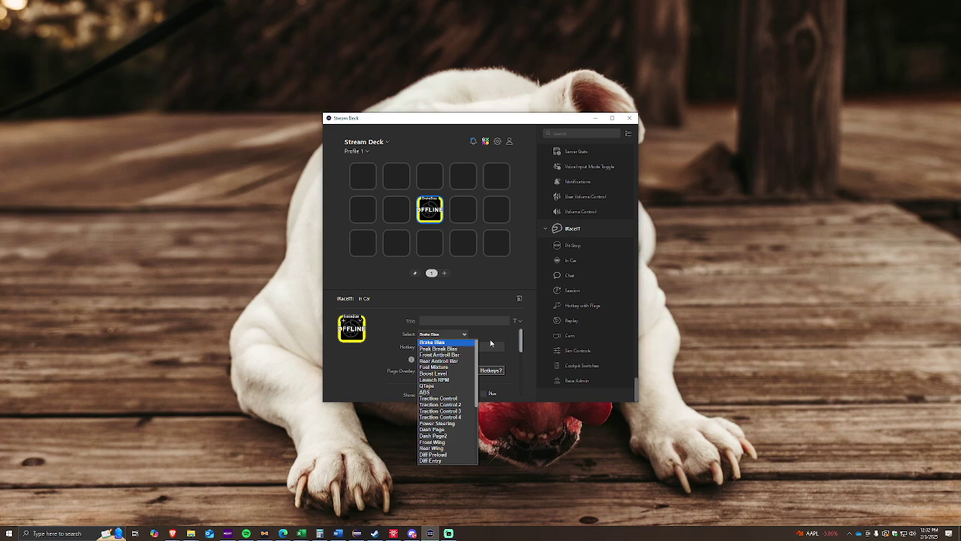
left_click(491, 343)
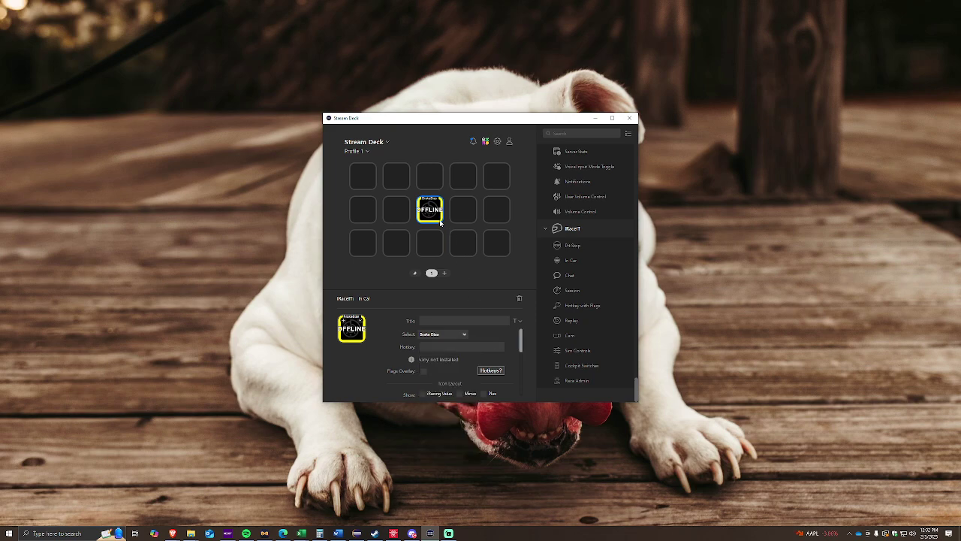
left_click(437, 223)
key("Delete")
- Place the iRaceIT Pit Stop action on the centre key, review its available functions, and remove the action
left_click_drag(564, 249, 430, 209)
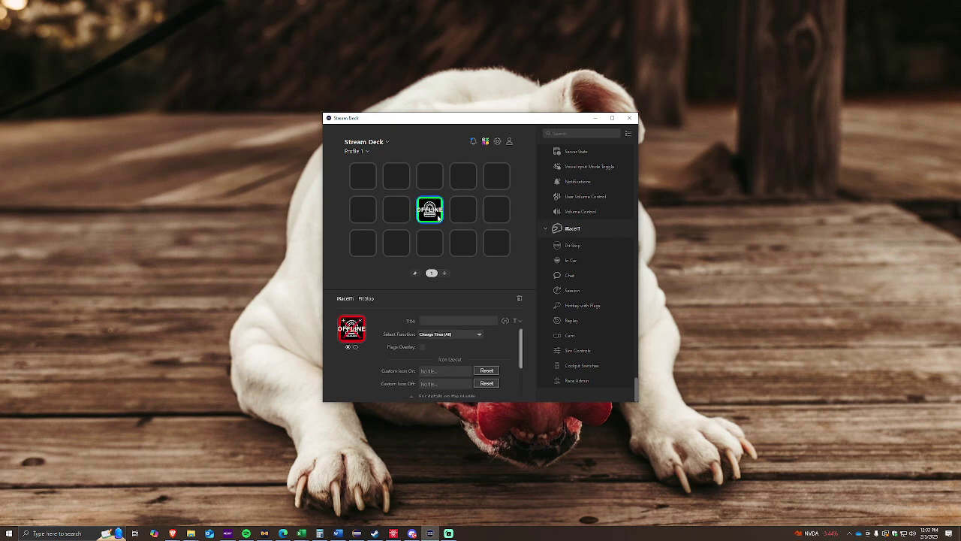
mouse_move(574, 248)
left_mouse_down()
mouse_move(473, 227)
mouse_move(592, 244)
left_mouse_up()
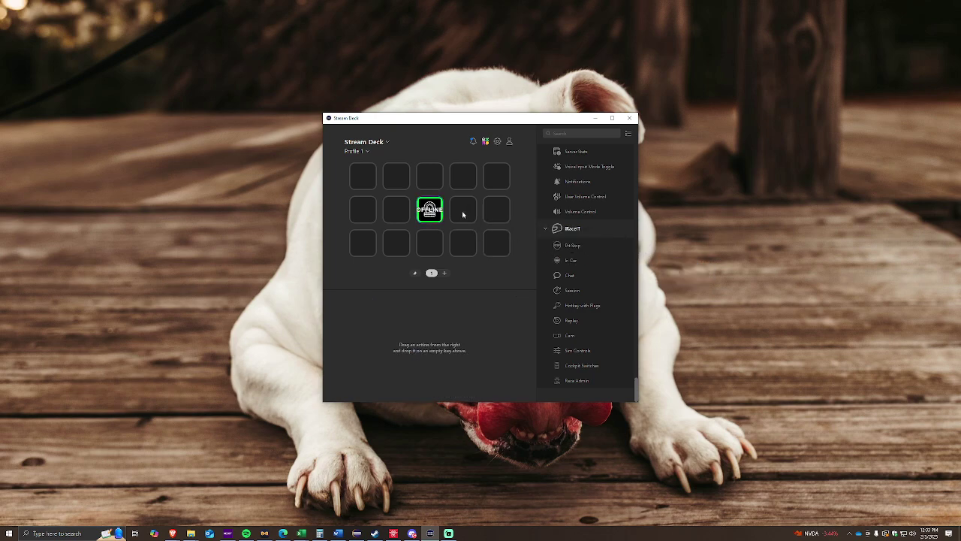
left_click(440, 216)
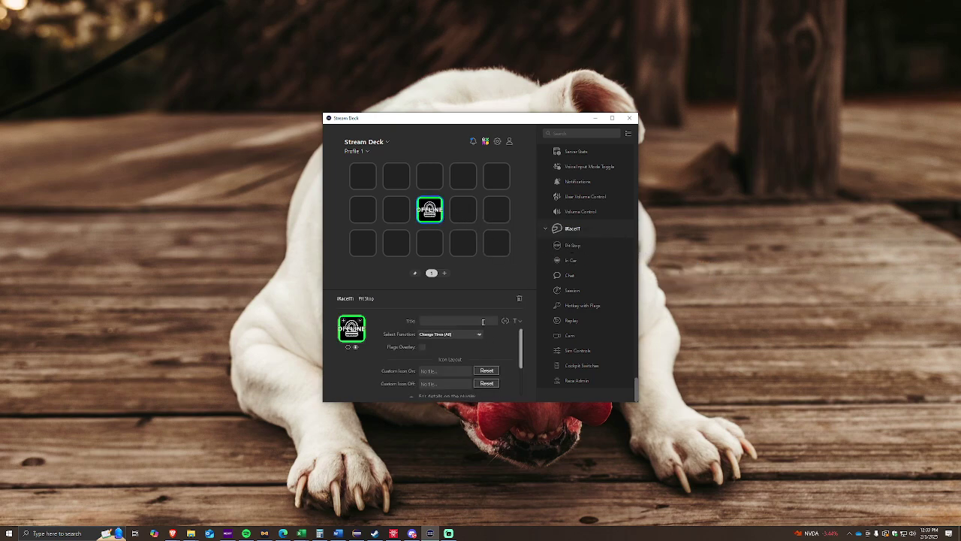
left_click(469, 335)
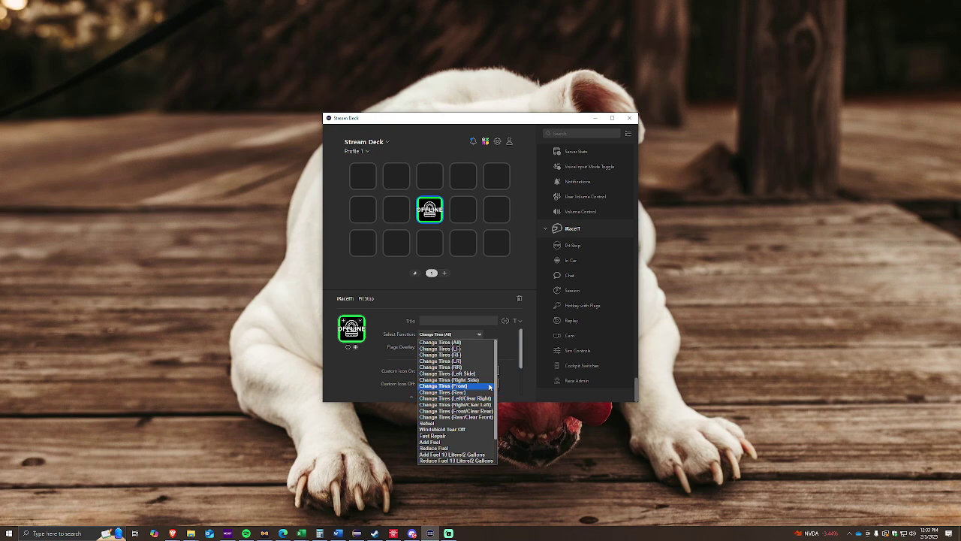
scroll(488, 387, "down", 1)
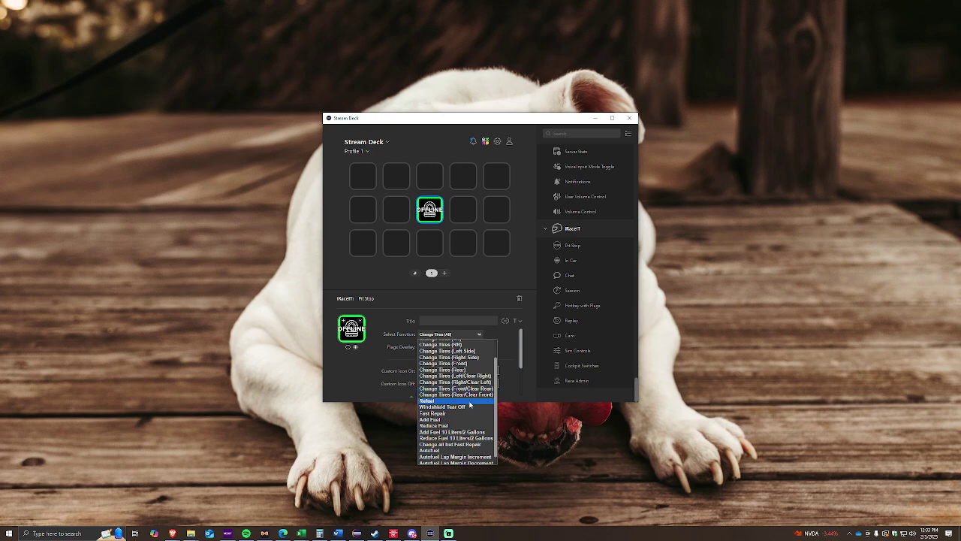
scroll(428, 403, "down", 1)
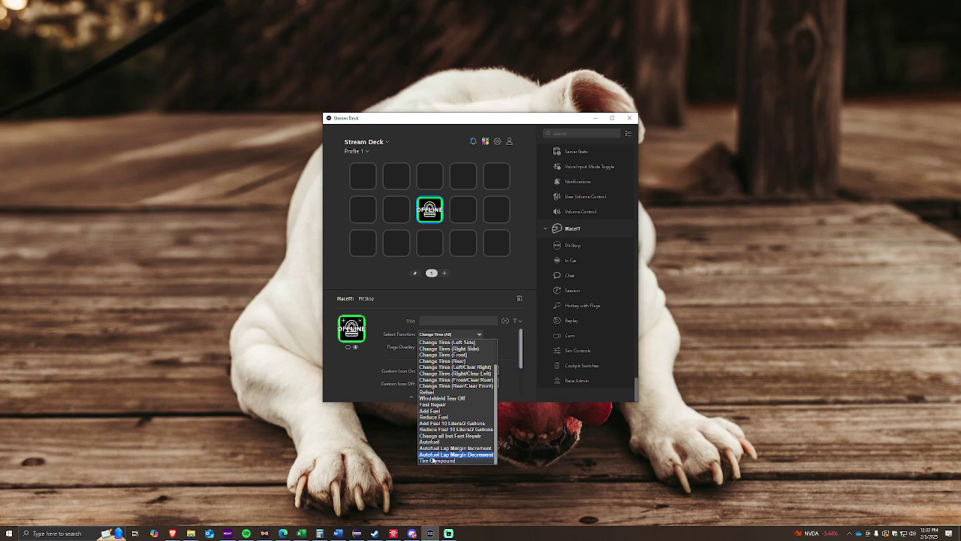
left_click(356, 393)
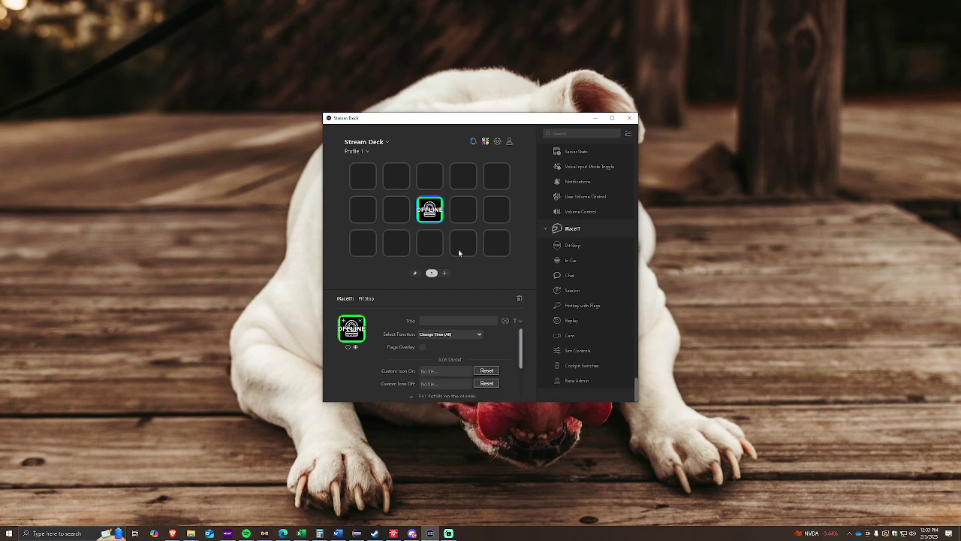
left_click_drag(438, 214, 582, 256)
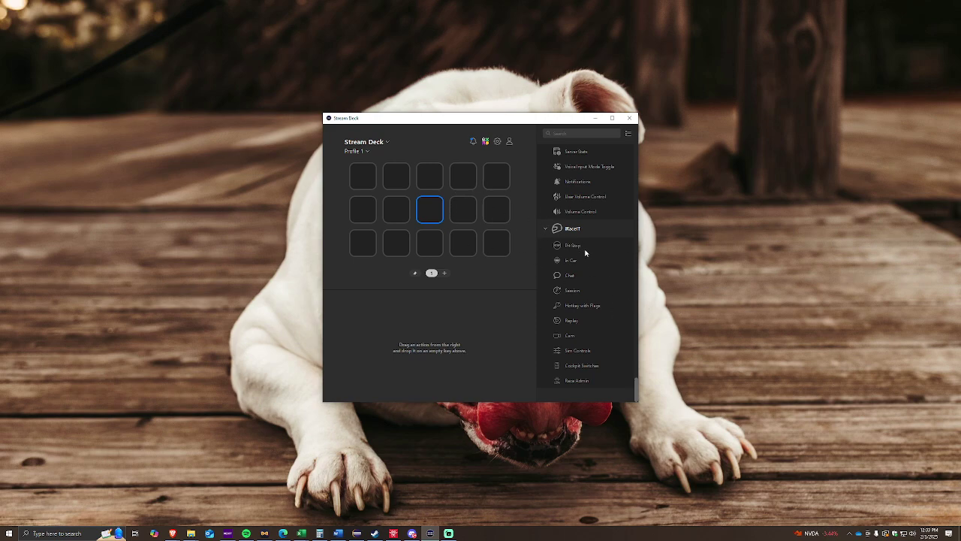
- Try a Pit Stop action on the centre key and a Chat action with "Youre in the way" on the fourth top-row key, then delete both
left_click_drag(583, 248, 430, 210)
left_click_drag(568, 275, 464, 176)
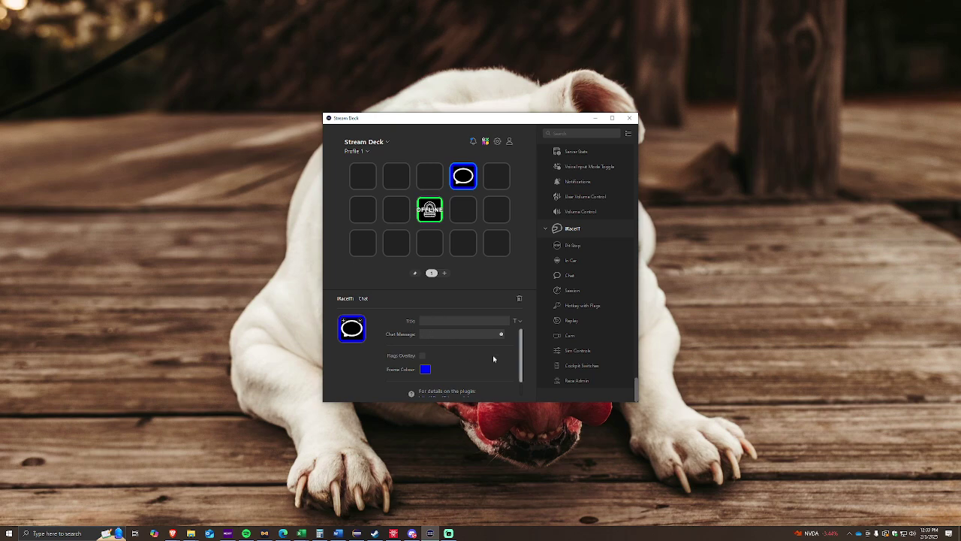
type("Youre in the way")
left_click(463, 177)
scroll(463, 361, "down", 1)
scroll(472, 336, "up", 1)
left_click(474, 188)
key("Delete")
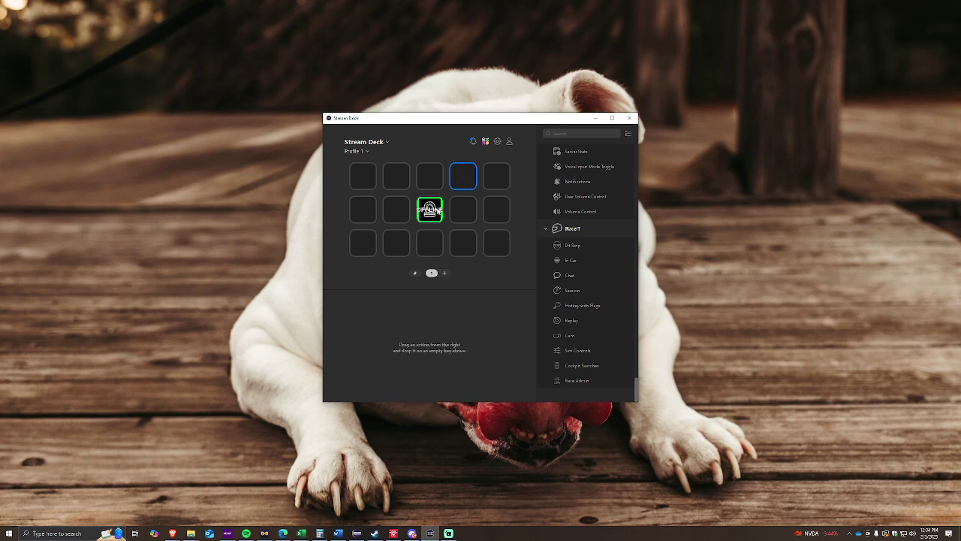
left_click(433, 207)
key("Delete")
- Switch to Default Profile and inspect the settings of its top-row pit stop keys and the Discord Mute key
left_click(355, 151)
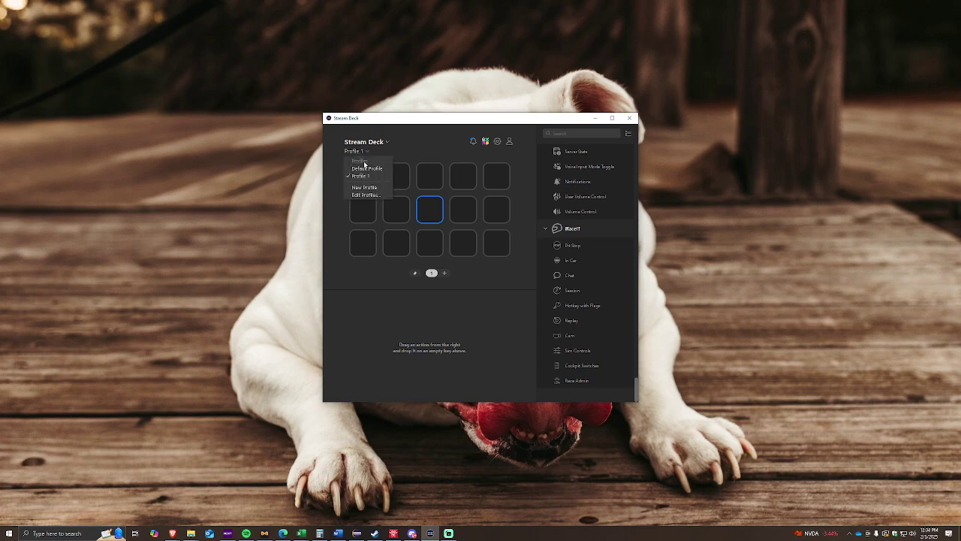
left_click(373, 169)
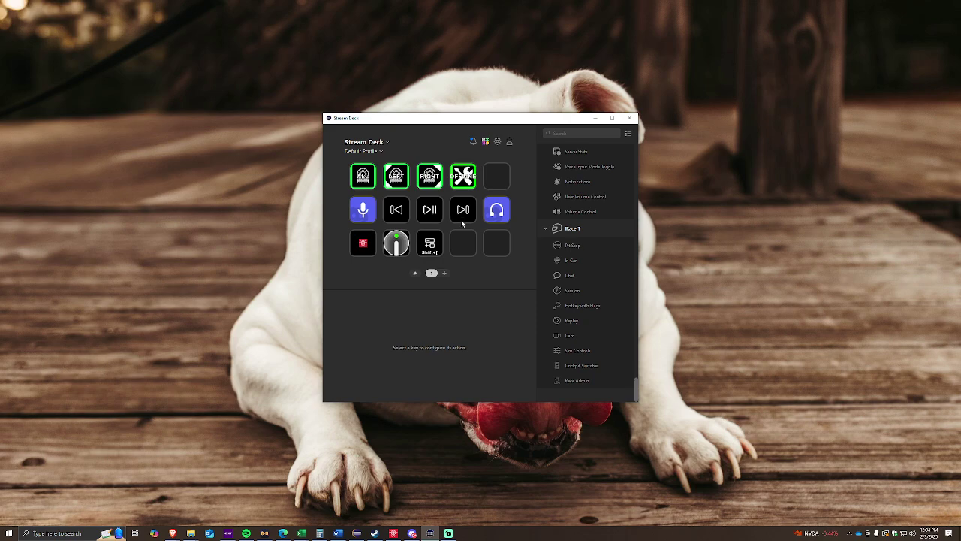
left_click(368, 178)
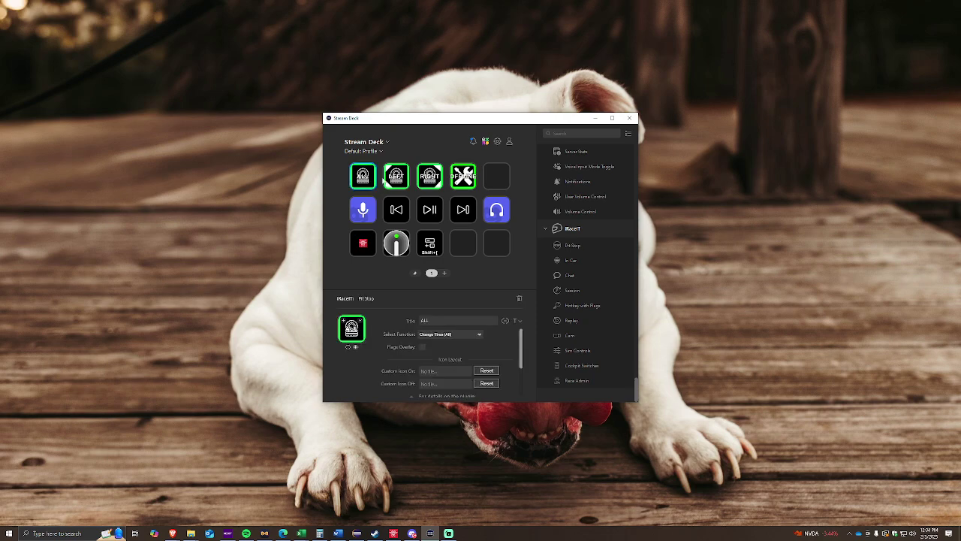
left_click(398, 182)
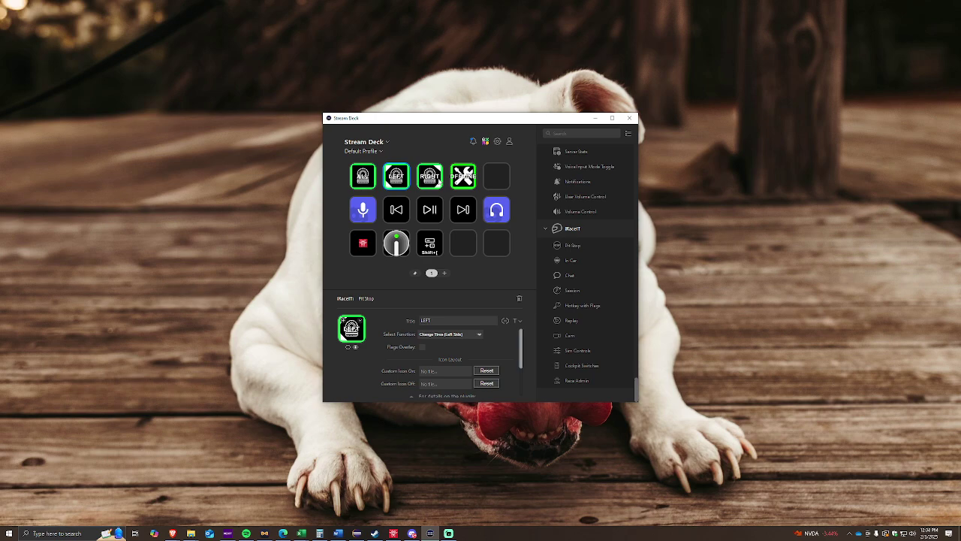
left_click(438, 178)
left_click(463, 177)
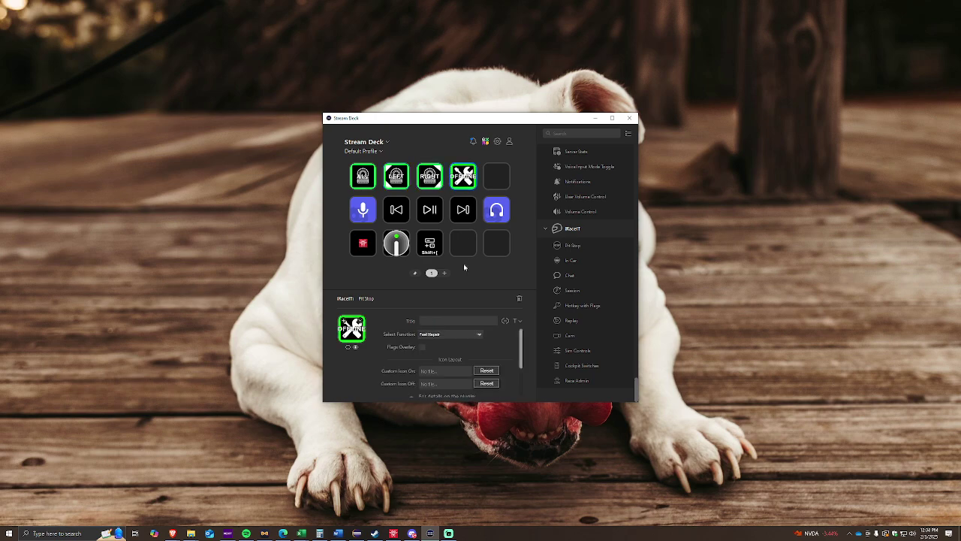
left_click(490, 186)
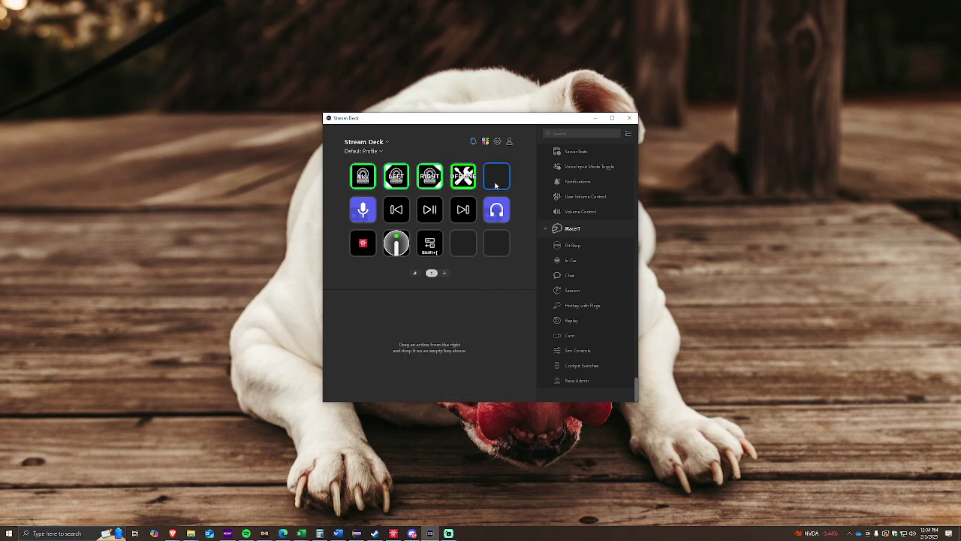
left_click(369, 218)
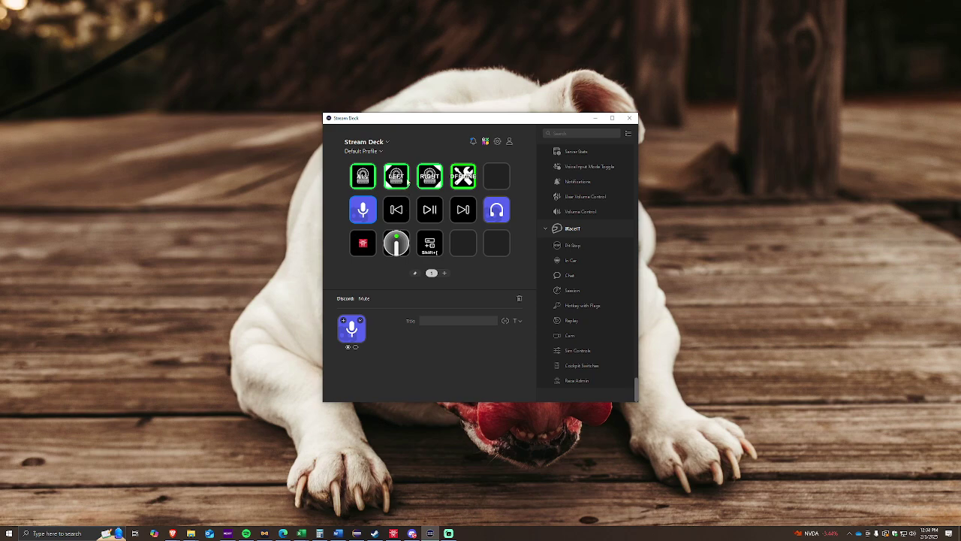
- Inspect the action settings of the three multimedia keys in the middle row
left_click(396, 211)
left_click(433, 217)
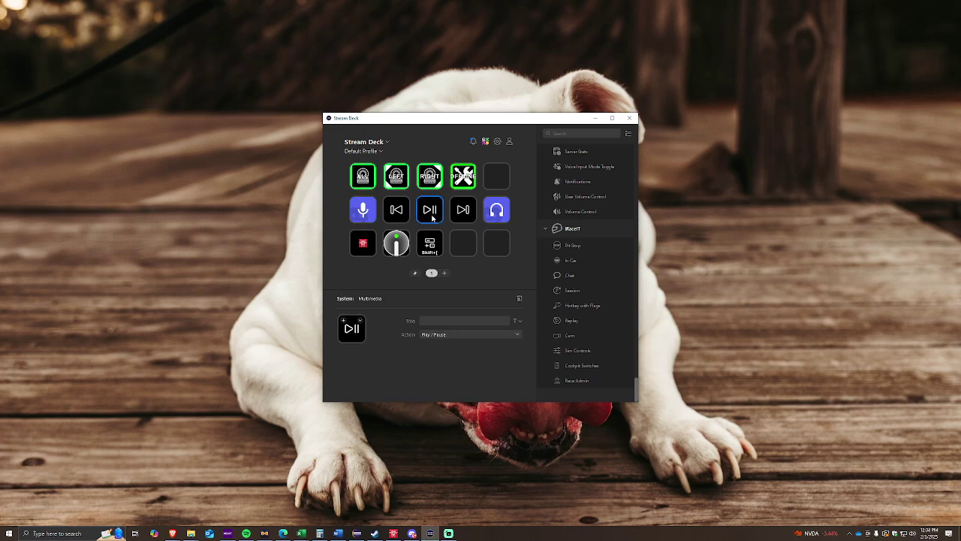
left_click(461, 212)
left_click(396, 215)
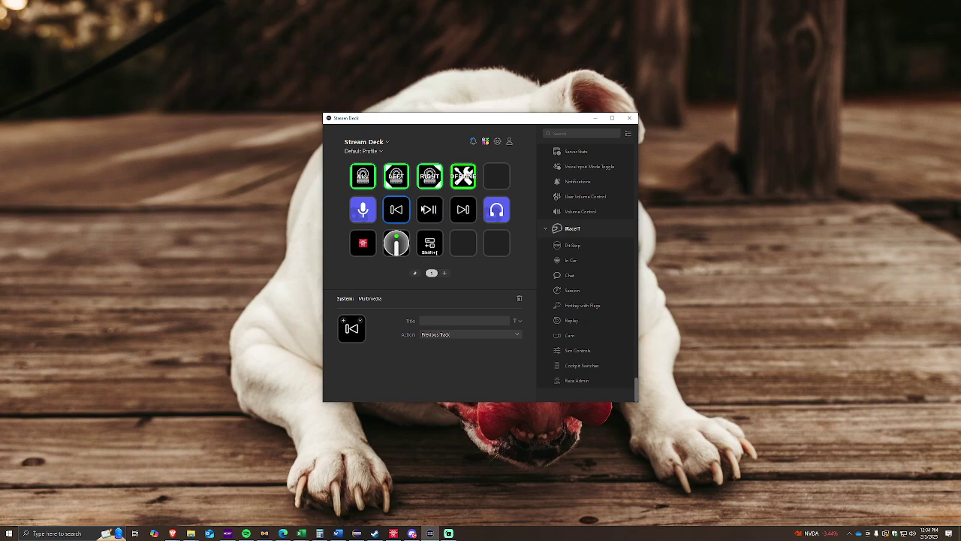
left_click(433, 218)
left_click(462, 216)
- Place the System Multimedia action on the fourth bottom-row key, review its selectable media functions, and delete the key's action
scroll(571, 331, "up", 10)
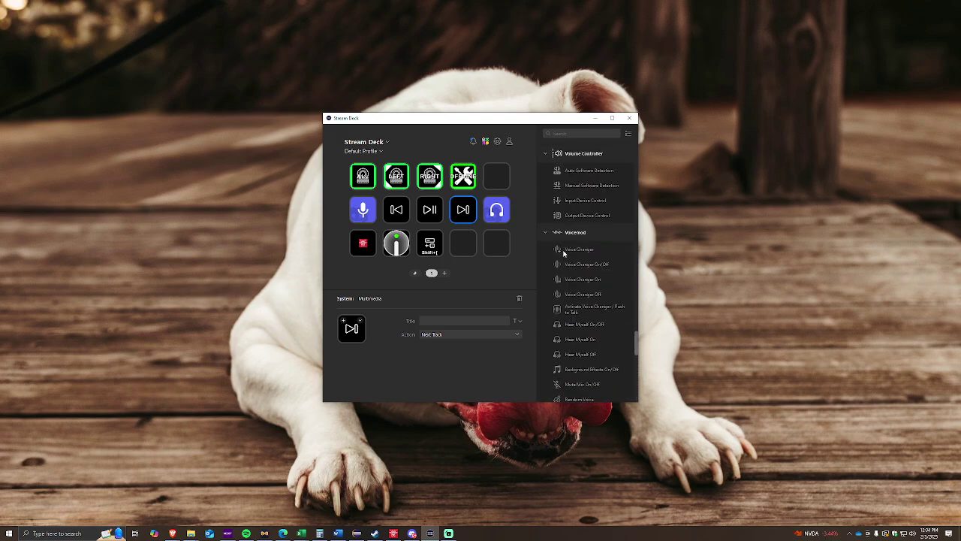
scroll(573, 335, "down", 10)
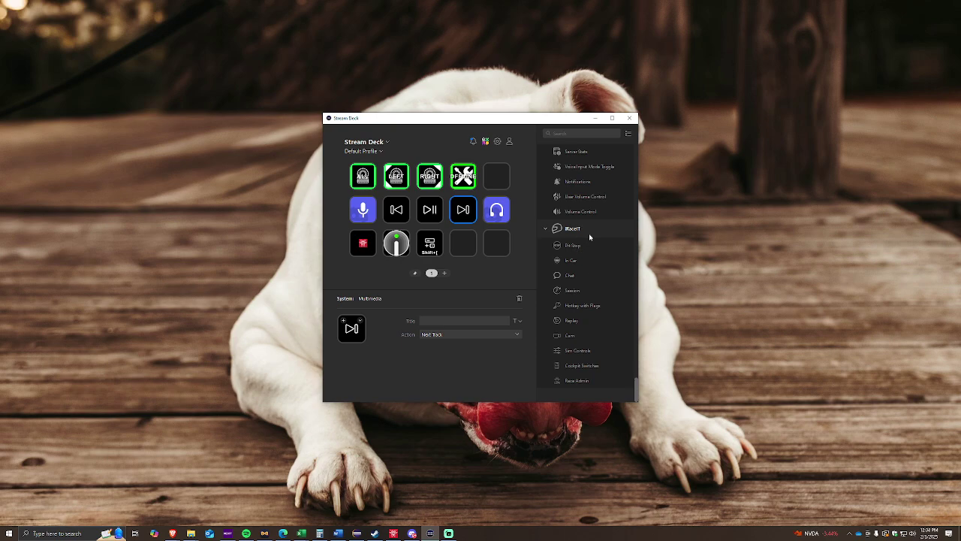
scroll(592, 262, "up", 5)
scroll(591, 263, "up", 8)
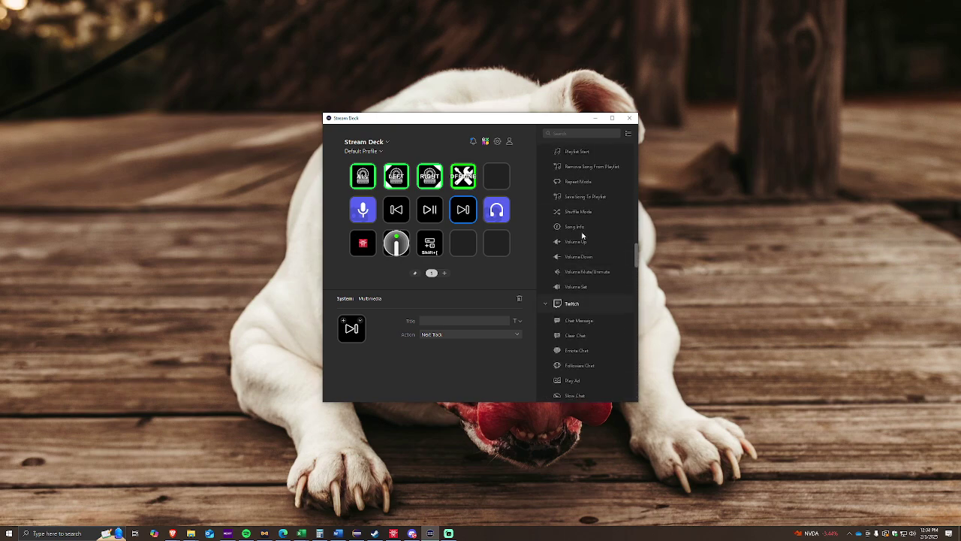
scroll(596, 239, "up", 6)
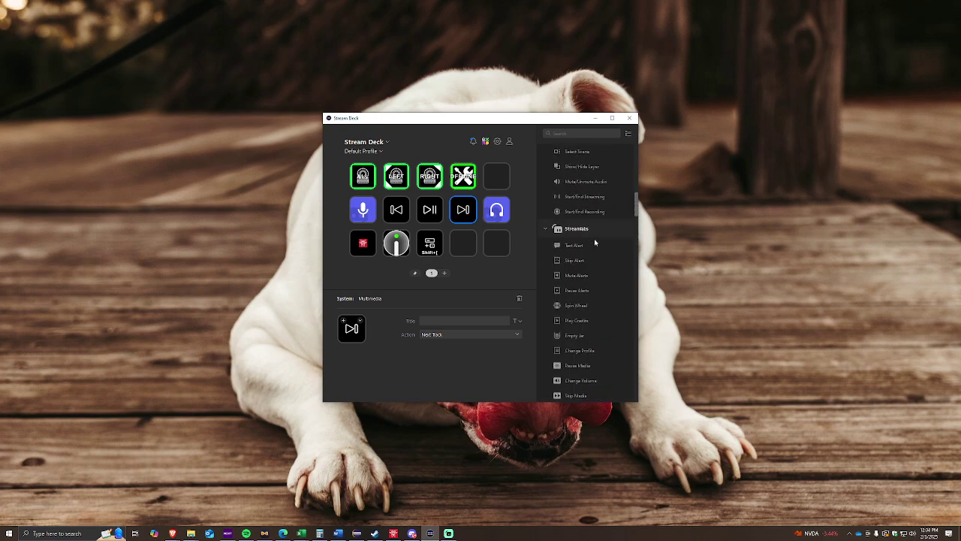
scroll(596, 241, "up", 1)
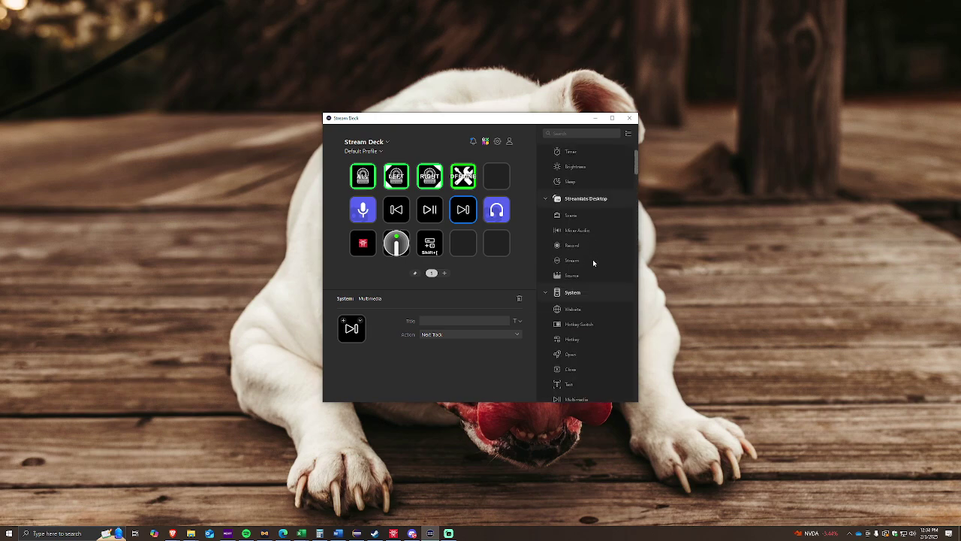
scroll(593, 259, "down", 1)
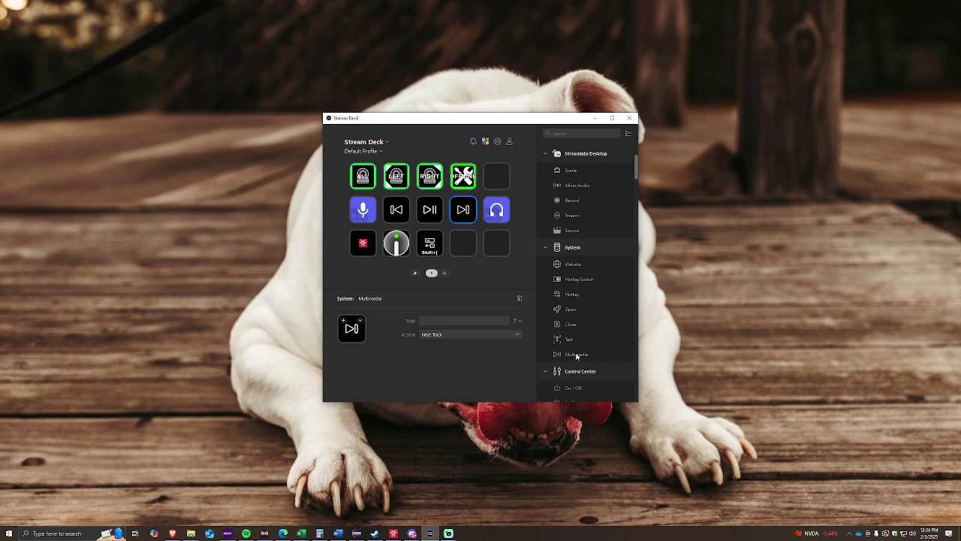
left_click_drag(576, 356, 463, 246)
left_click(451, 335)
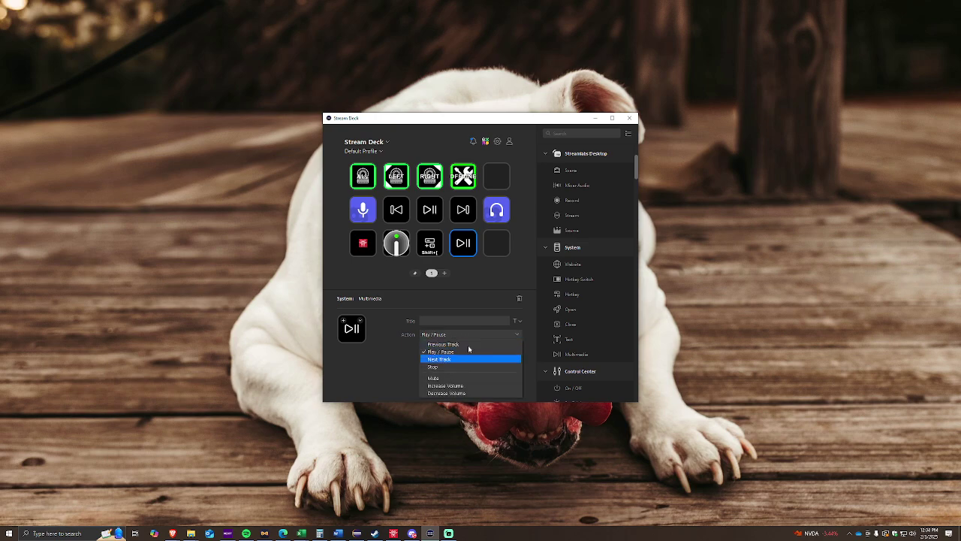
left_click(382, 376)
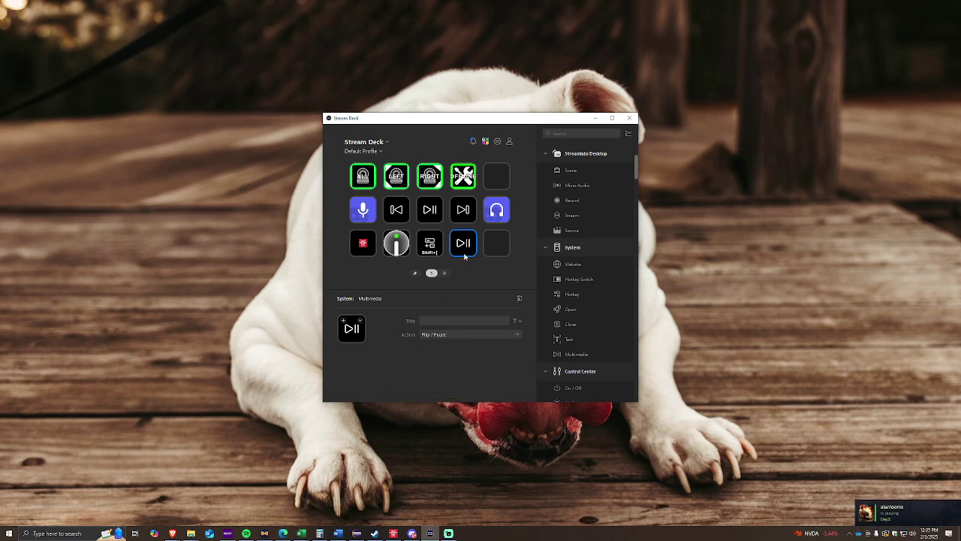
key("Delete")
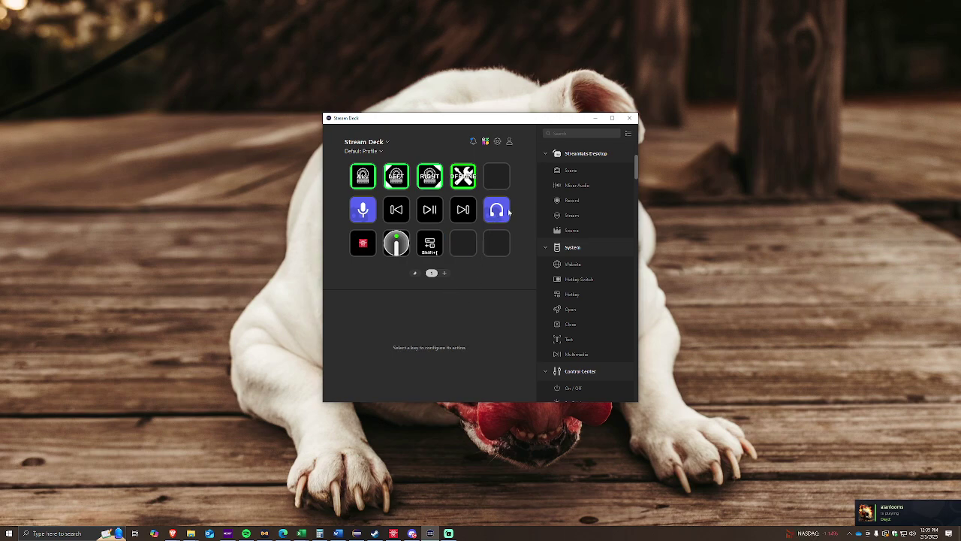
- Inspect the first bottom-row key, then place the System Open action on the fourth bottom-row key and start choosing its file
left_click(367, 253)
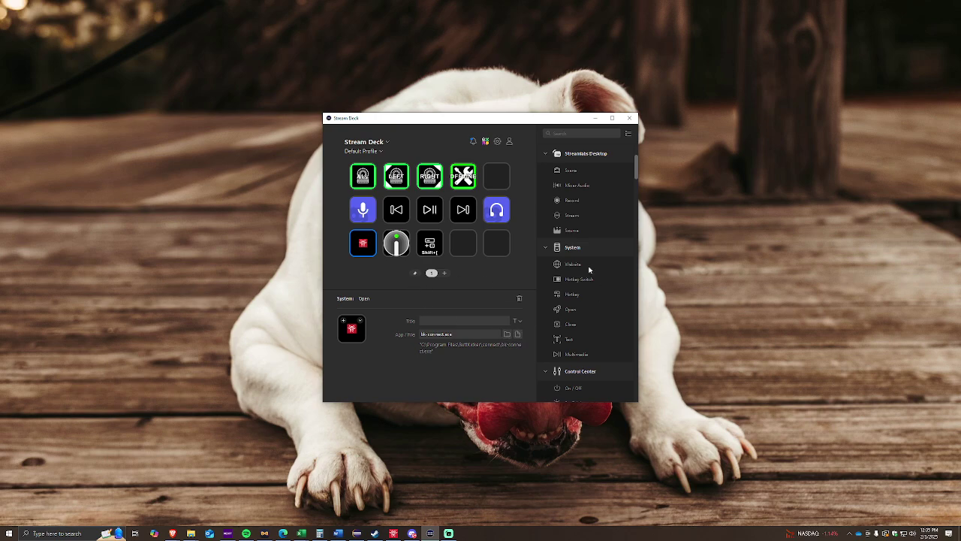
left_click_drag(575, 309, 461, 245)
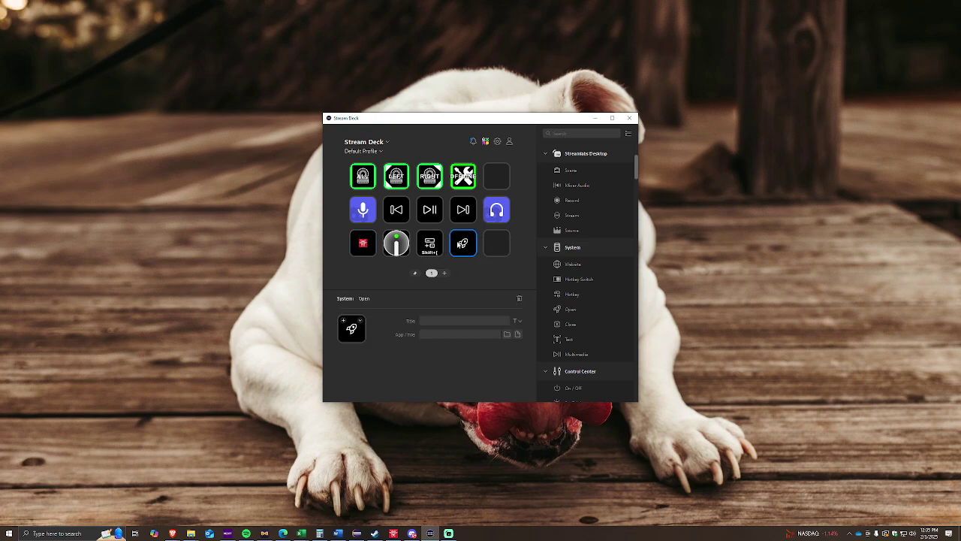
left_click(518, 335)
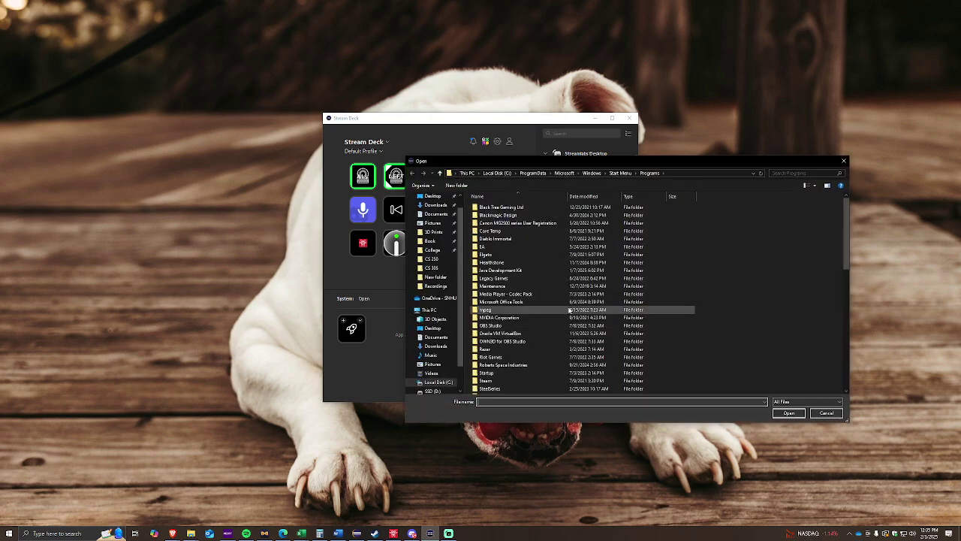
- Search Windows for "butt", open the file location of ButtKicker HaptiConnect, and copy its folder path
left_click(67, 533)
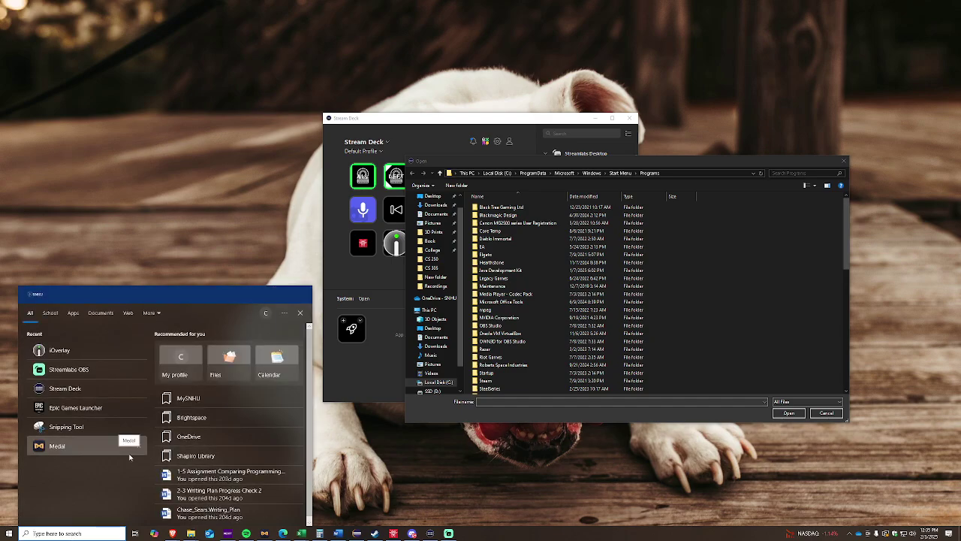
type("butt")
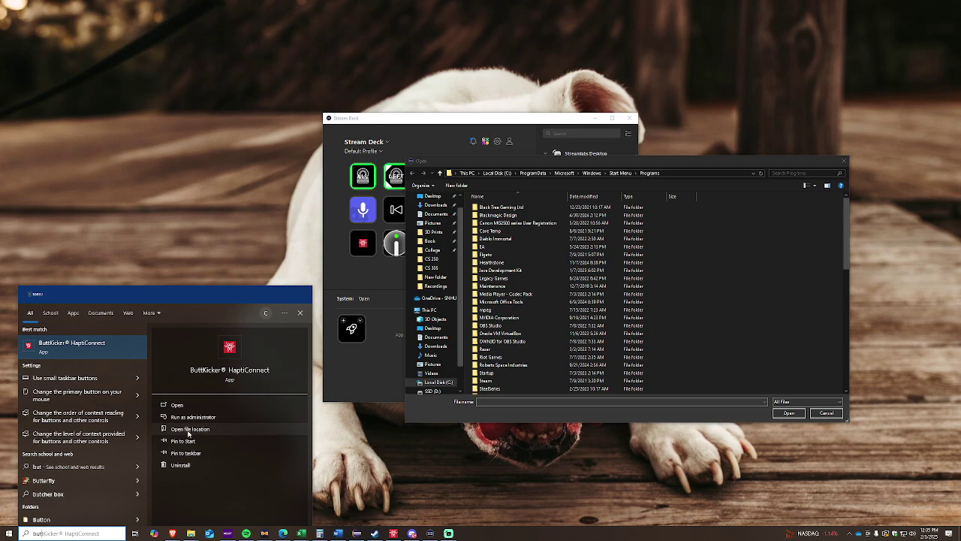
right_click(93, 350)
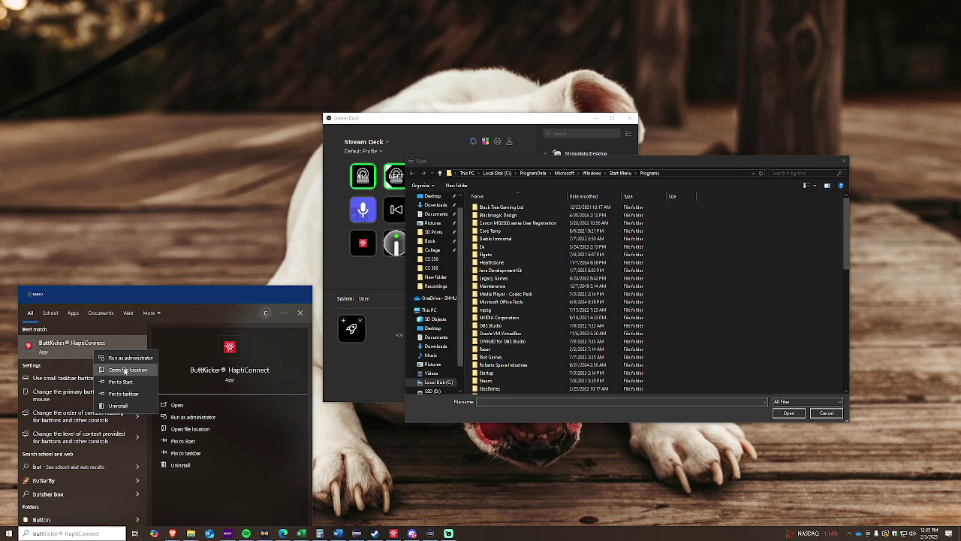
left_click(123, 369)
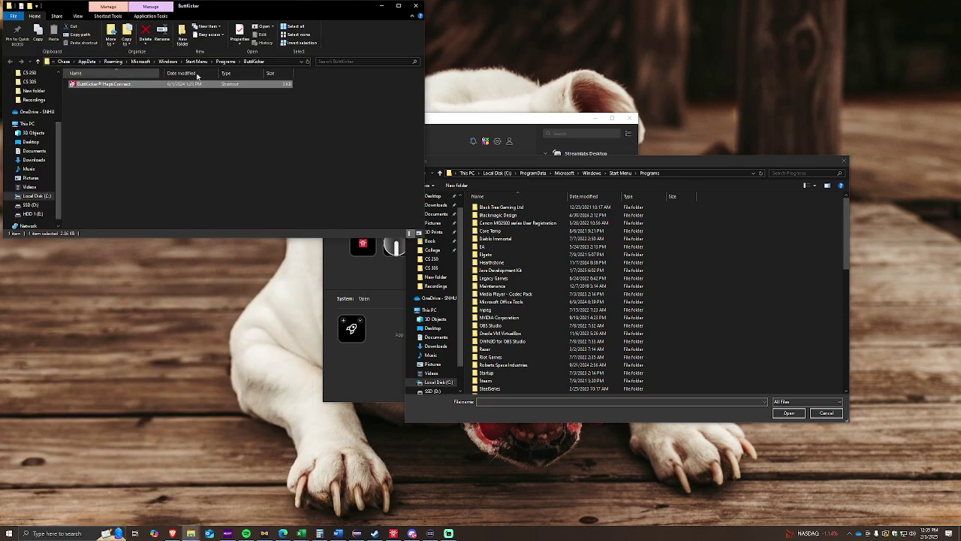
left_click(272, 62)
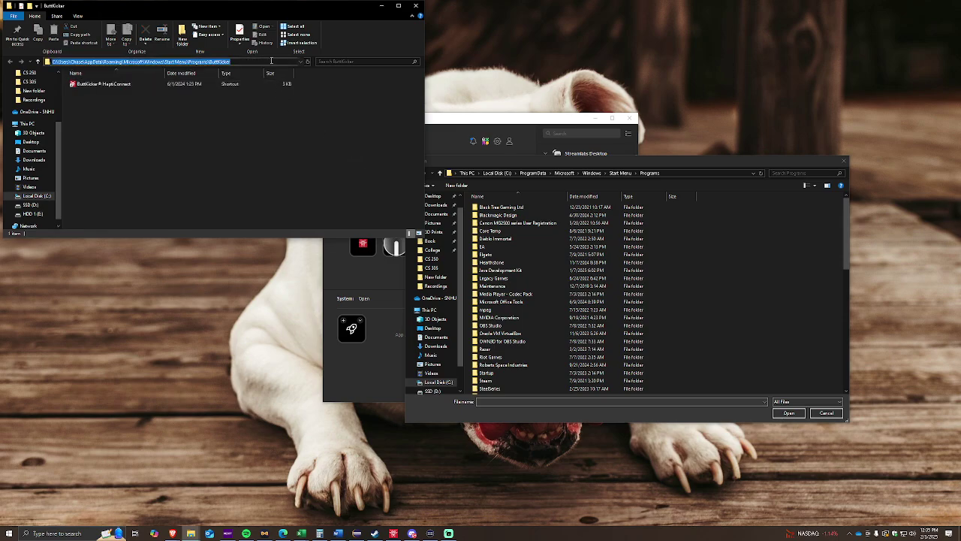
right_click(211, 63)
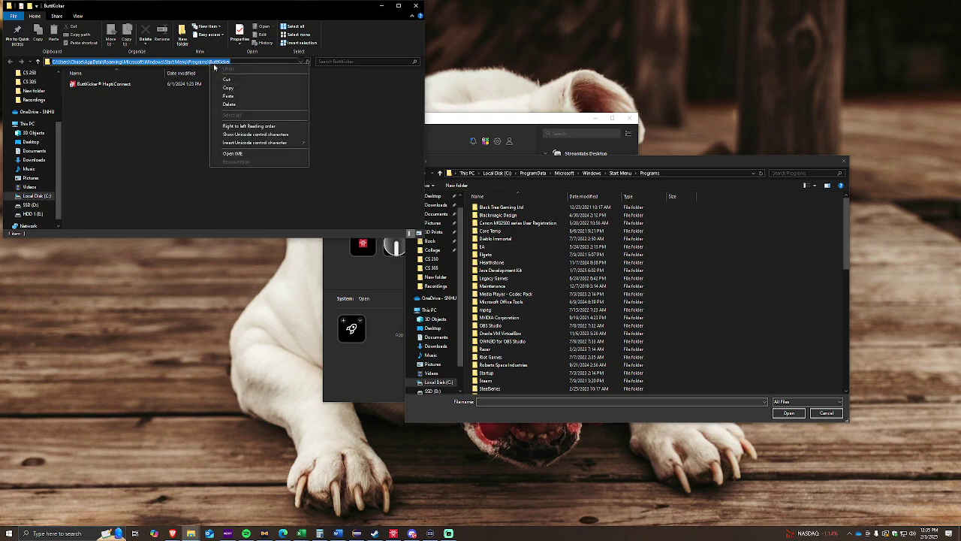
left_click(244, 88)
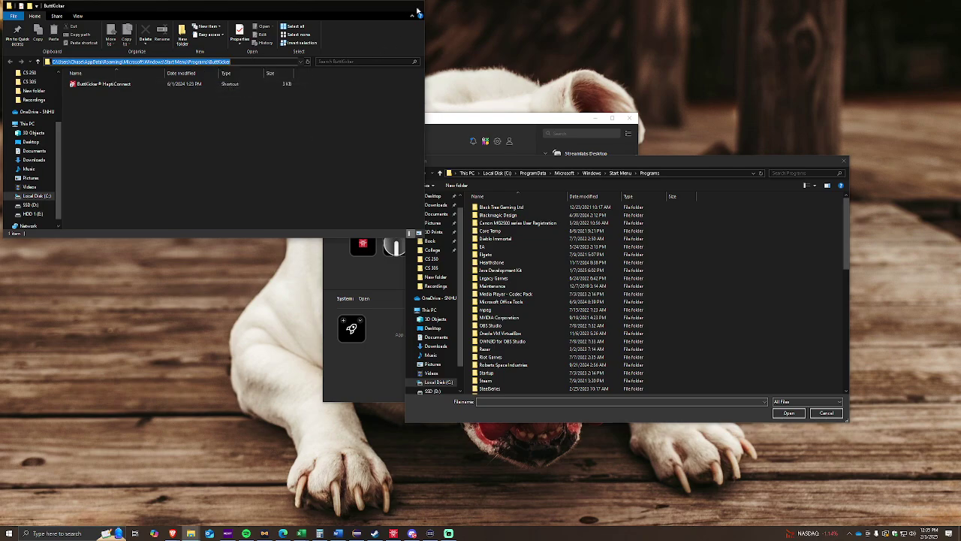
left_click(415, 5)
- Assign the ButtKicker HaptiConnect shortcut from the copied folder path to the new Open key, then delete that key's action
left_click(676, 174)
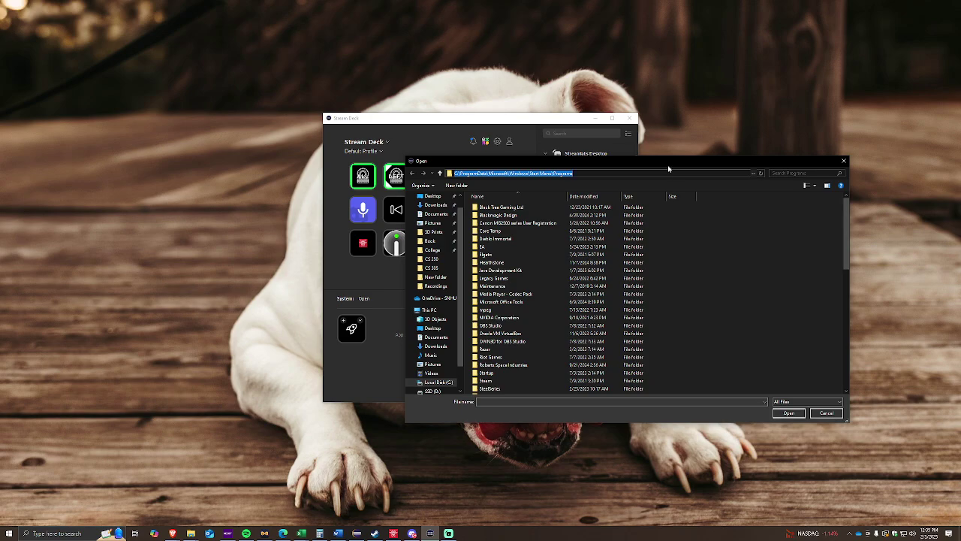
key("ctrl+v")
right_click(664, 174)
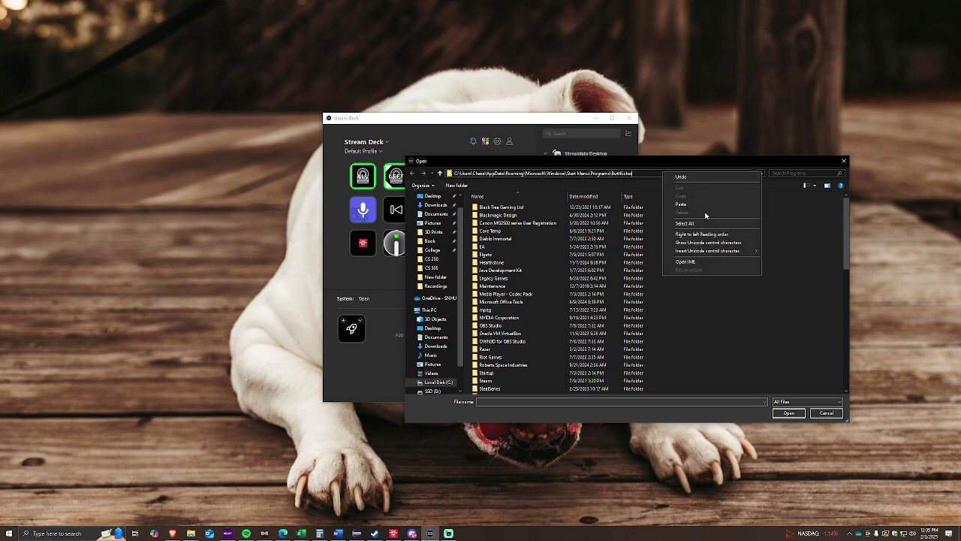
left_click(644, 173)
key("Return")
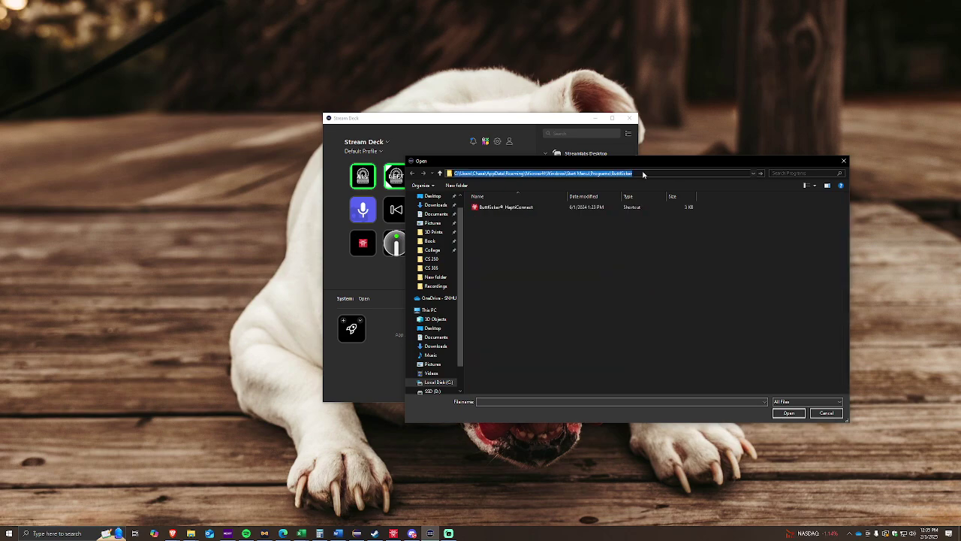
left_click(533, 211)
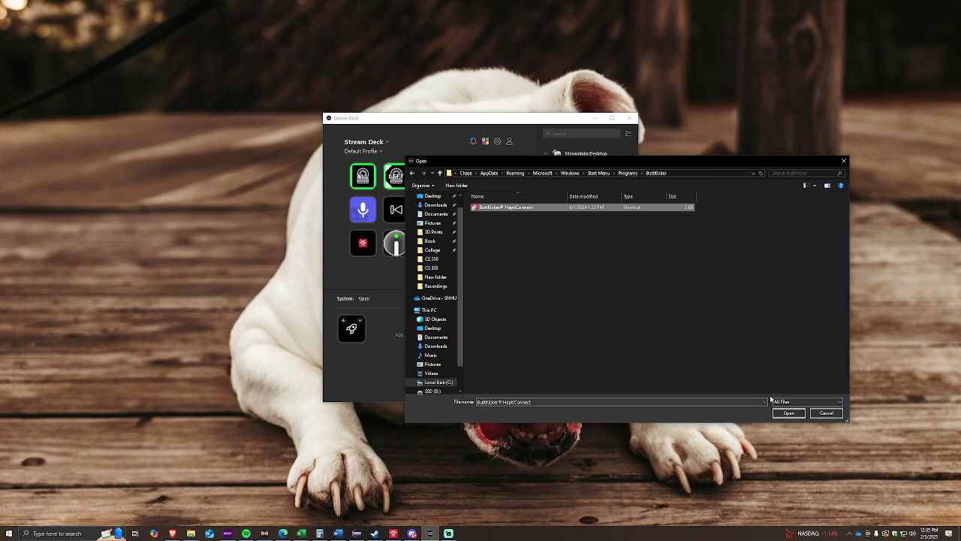
left_click(788, 413)
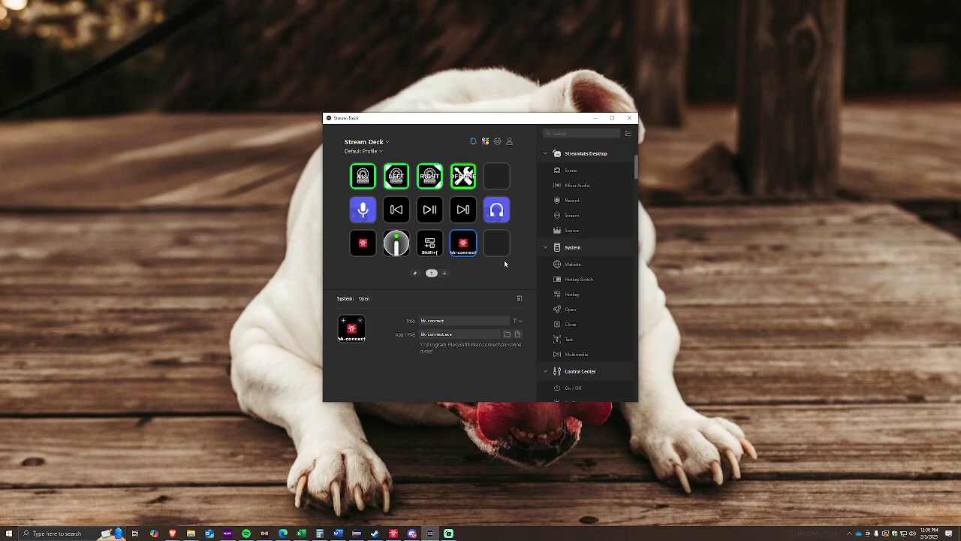
key("Delete")
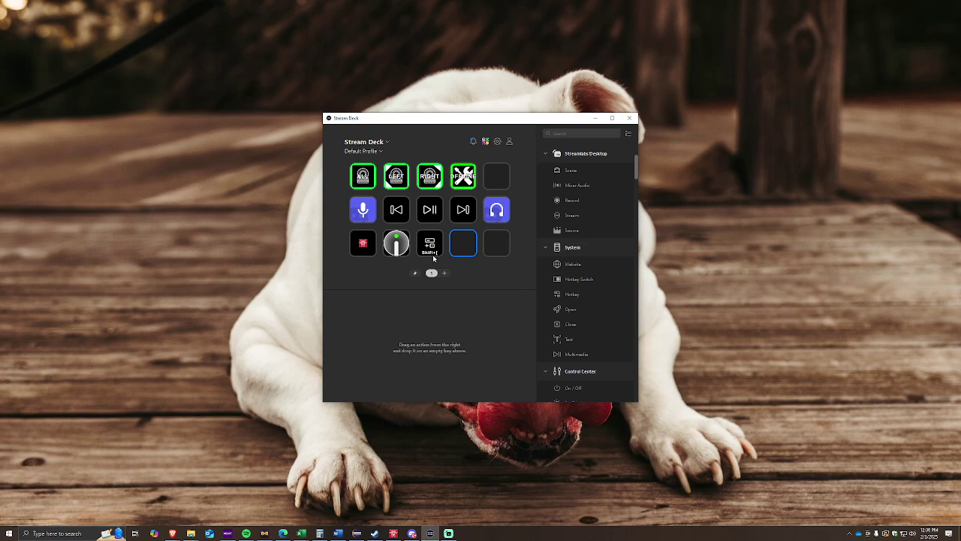
- Inspect the settings of the two app-launching keys and the Shift+[ hotkey key in the bottom row
left_click(385, 249)
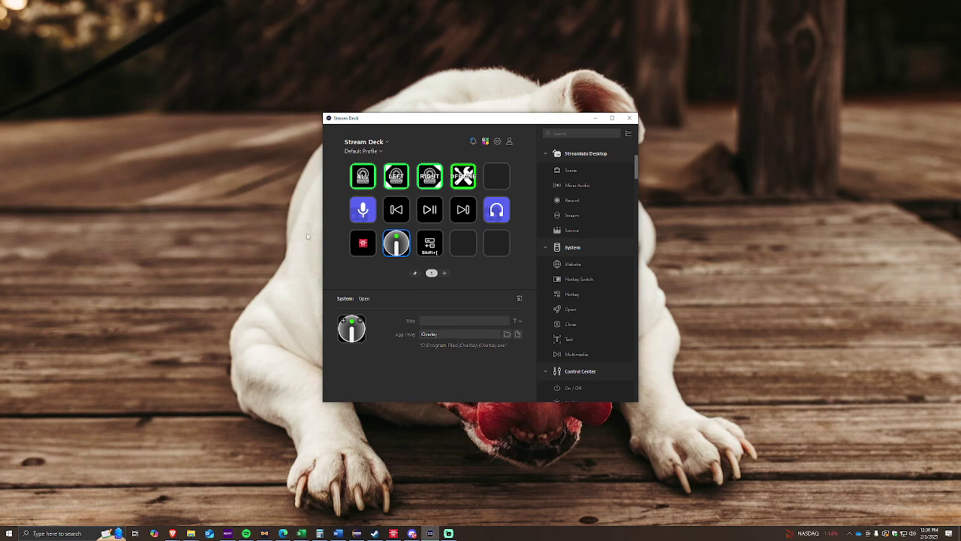
left_click(361, 252)
left_click(395, 243)
left_click(431, 244)
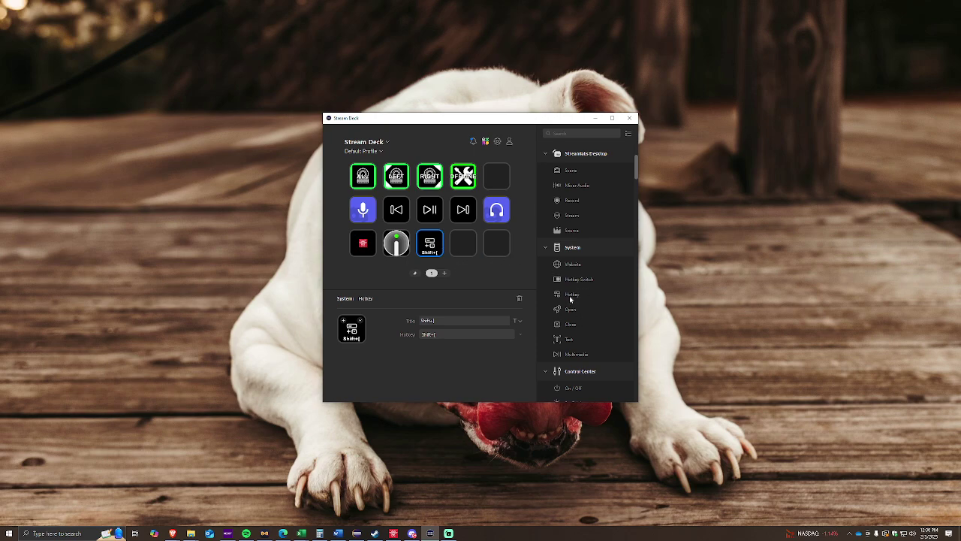
- Place a System Hotkey action on the fourth bottom-row key, try assigning the letter A, and delete the action
left_click_drag(573, 295, 464, 248)
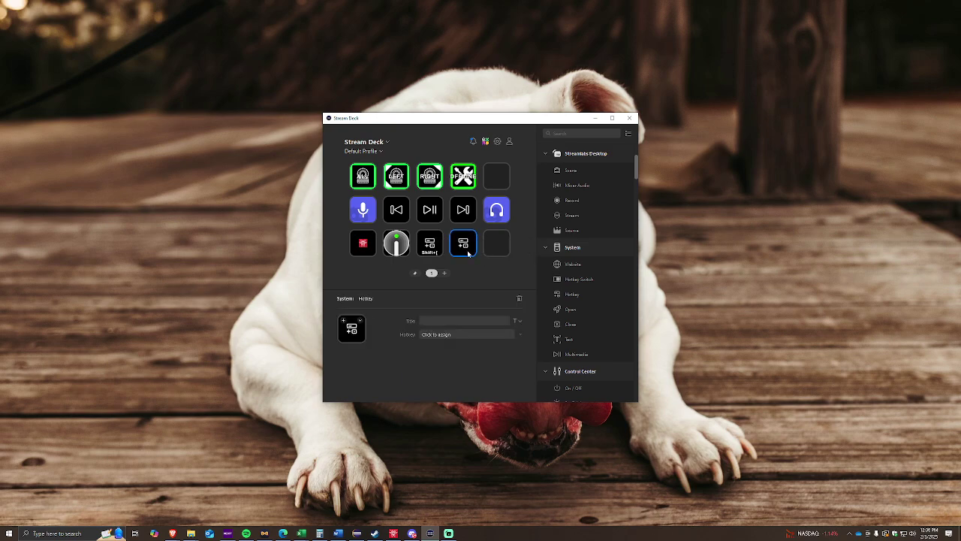
left_click(448, 335)
key("a")
key("Delete")
- Set the icon of the Shift+[ hotkey key to the medal-with-bg image from the CHSR Stream Deck Icons V1 Icons folder
left_click(433, 253)
left_click(361, 322)
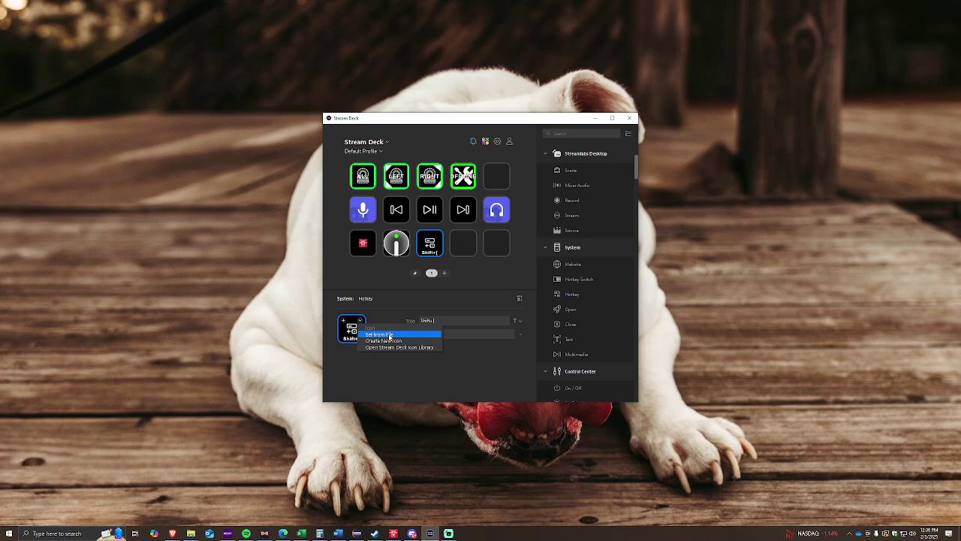
left_click(389, 335)
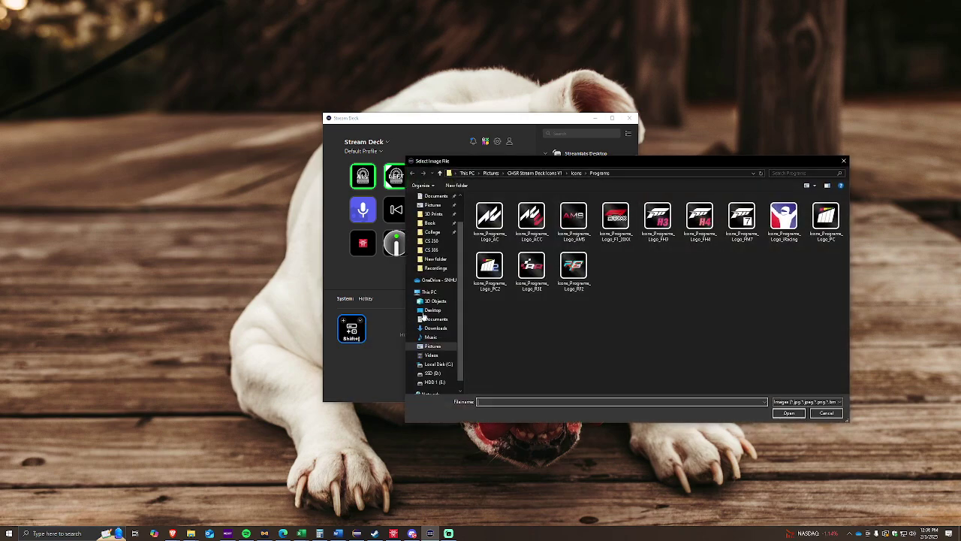
left_click(532, 174)
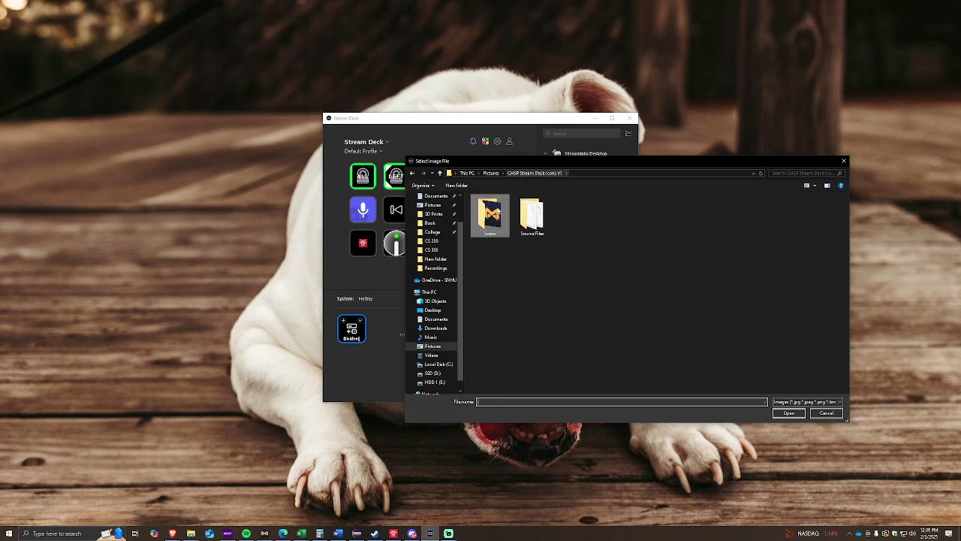
double_click(491, 215)
left_click(818, 228)
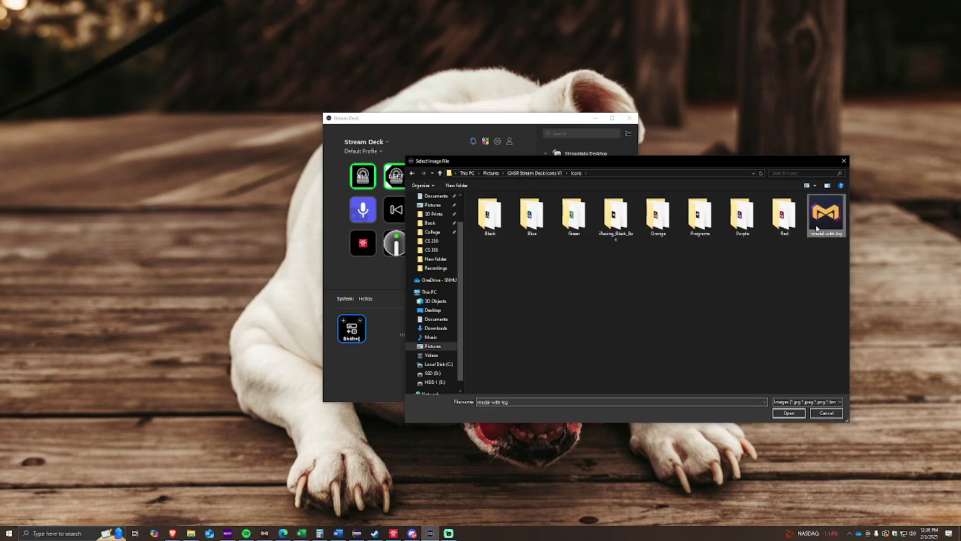
left_click(786, 414)
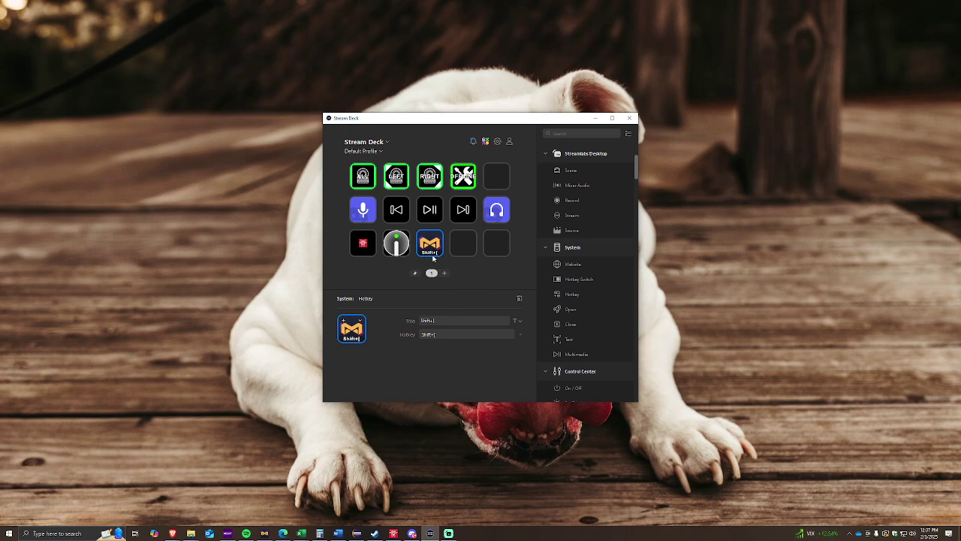
- Clear the title of the Shift+[ hotkey key so only its icon remains
key("ctrl+a")
key("BackSpace")
scroll(586, 294, "down", 1)
scroll(602, 299, "up", 2)
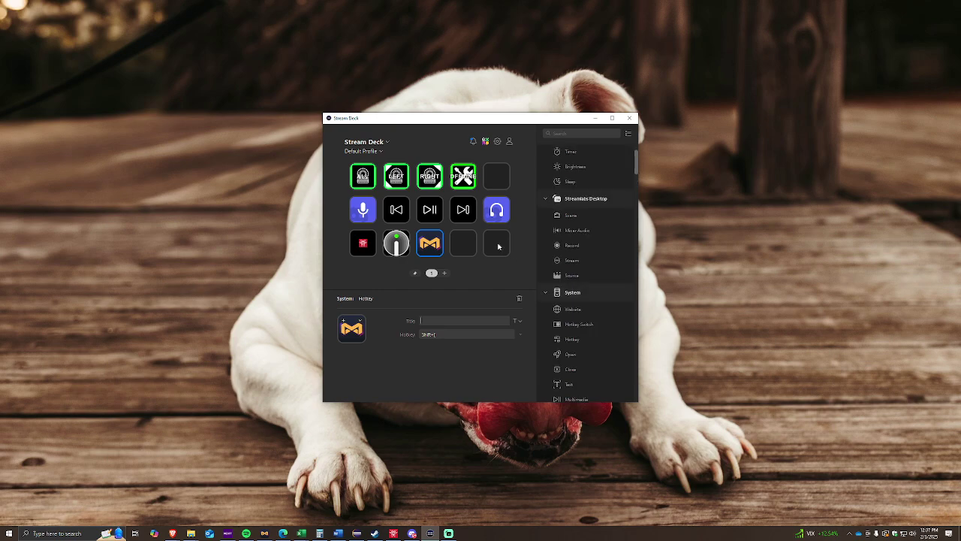
- Place a System Open action on the empty fourth key of the bottom row
left_click(464, 250)
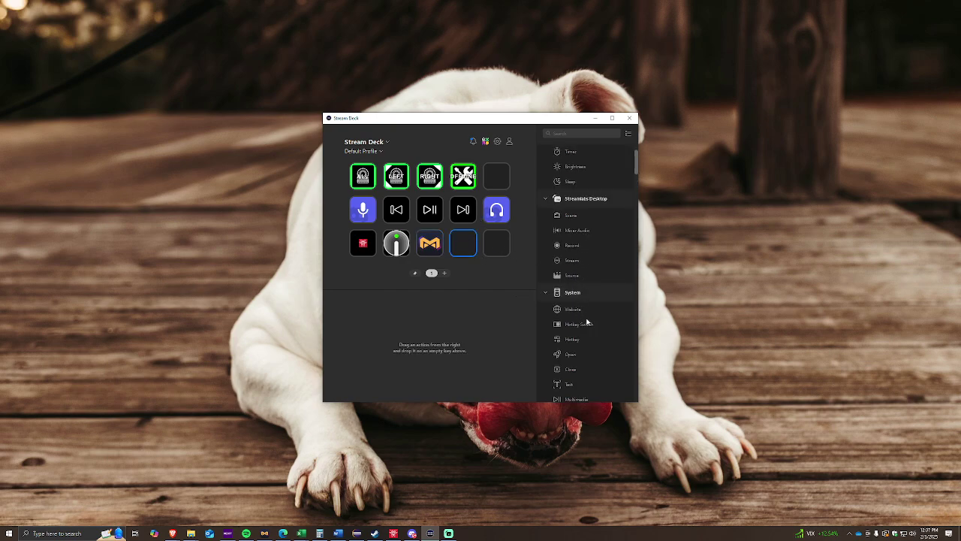
scroll(588, 323, "down", 1)
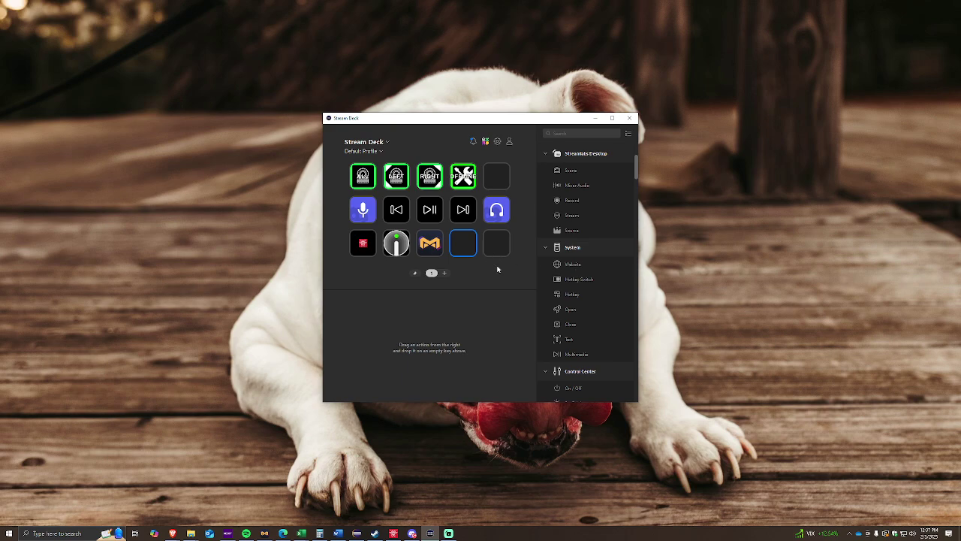
scroll(594, 346, "down", 1)
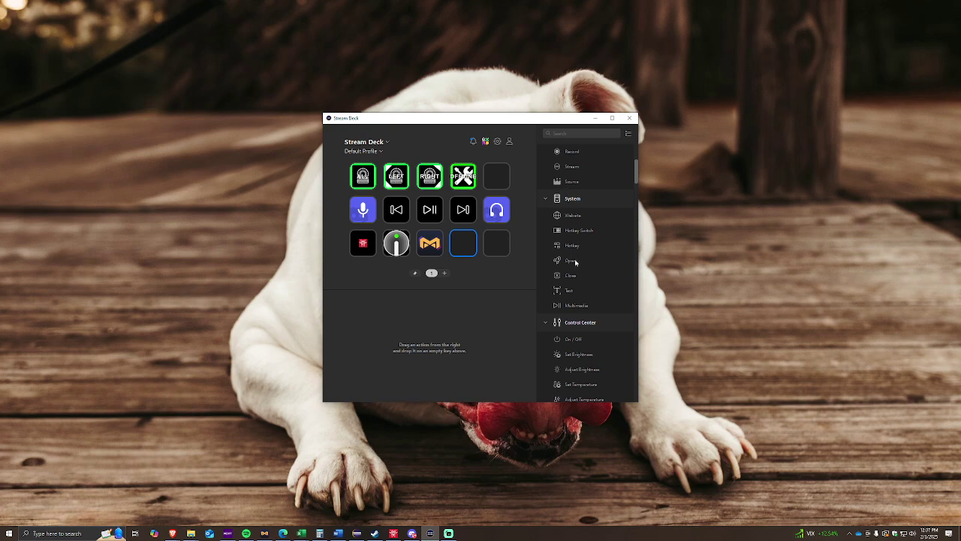
left_click_drag(575, 261, 462, 243)
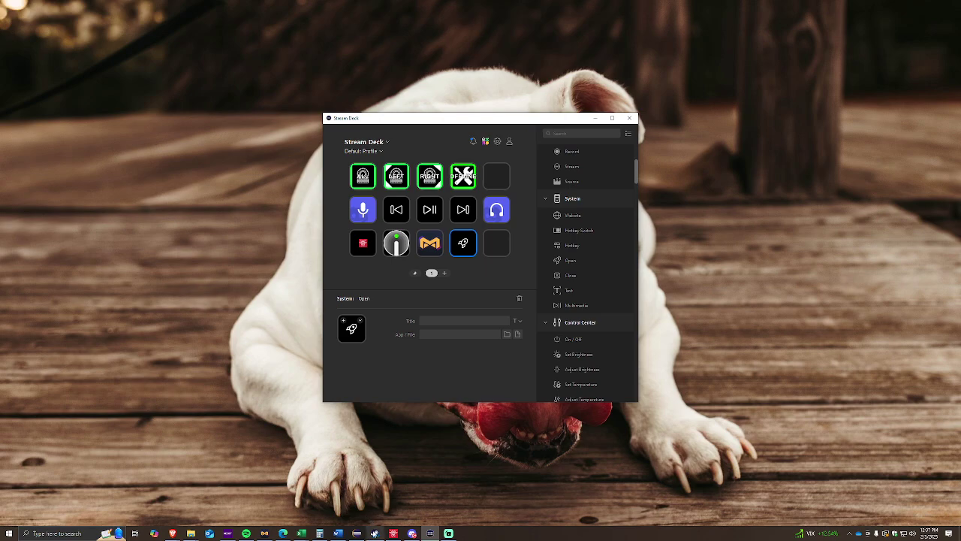
left_click(375, 533)
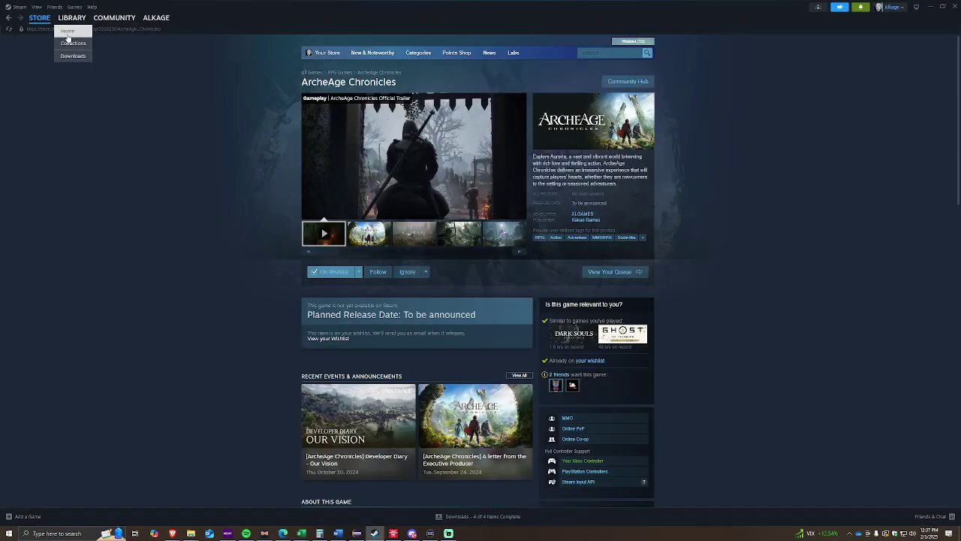
left_click(72, 18)
left_click(52, 162)
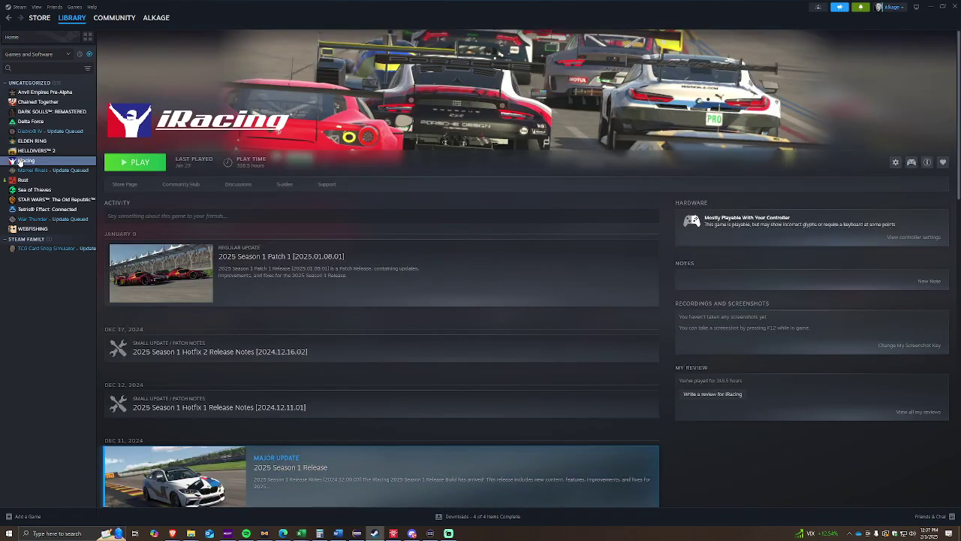
right_click(20, 161)
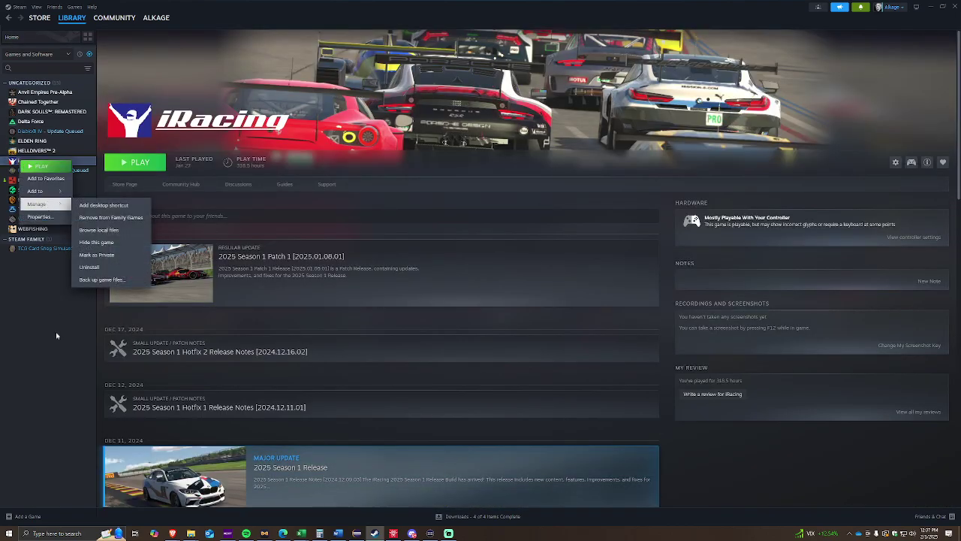
left_click(23, 410)
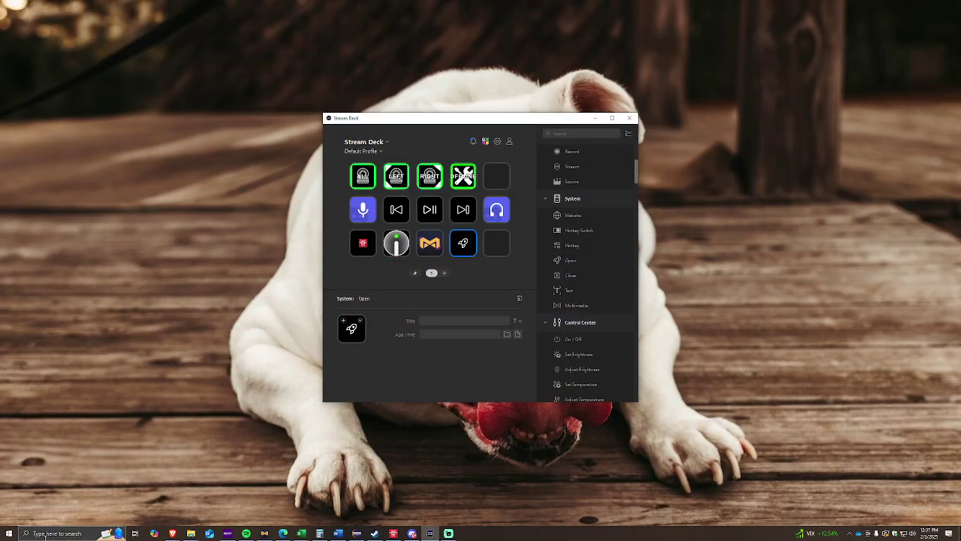
- Search Windows for iRacing UI, open its file location and copy the iRacing folder path
left_click(45, 534)
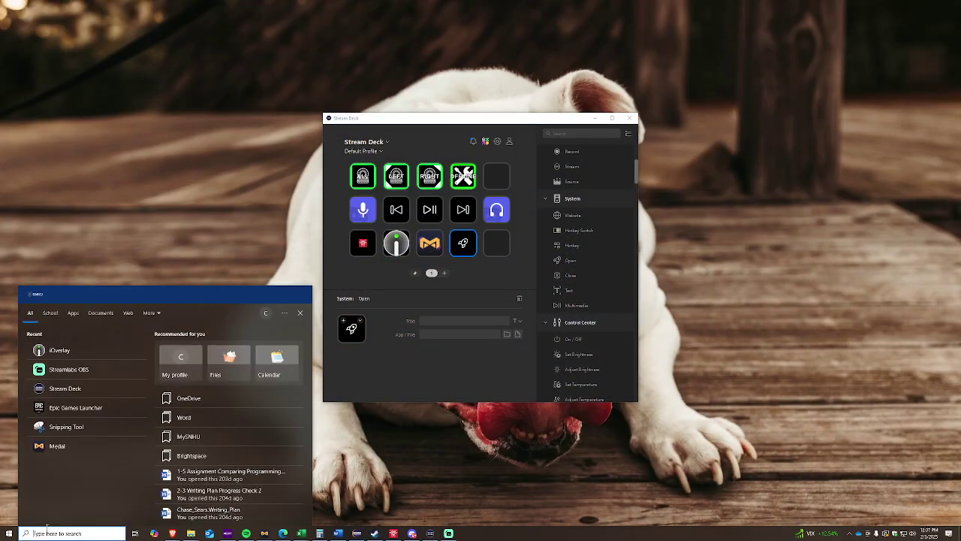
type("ir")
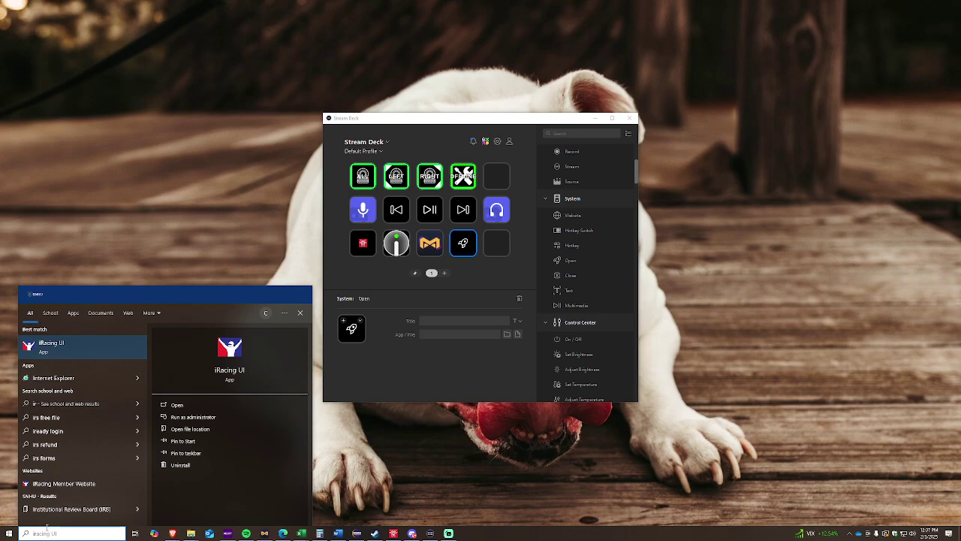
right_click(106, 344)
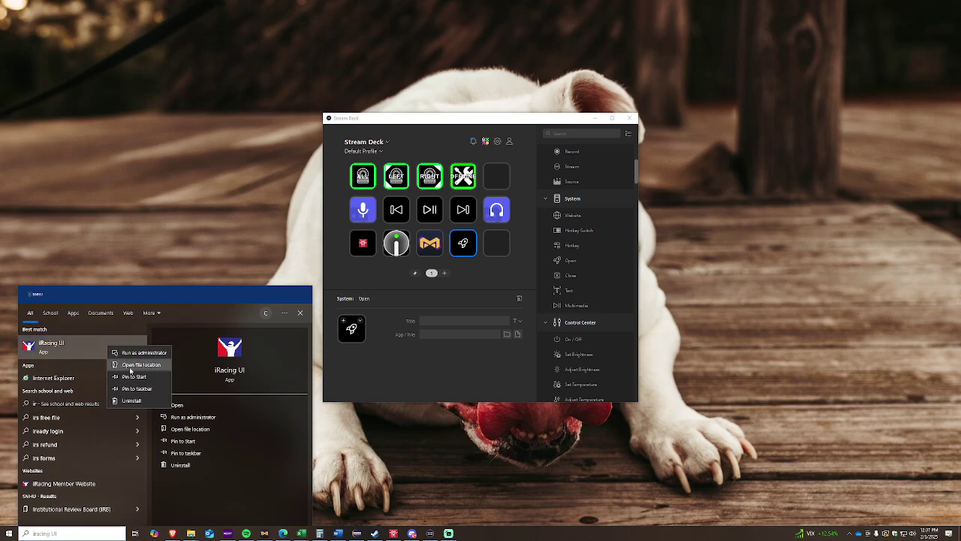
left_click(135, 368)
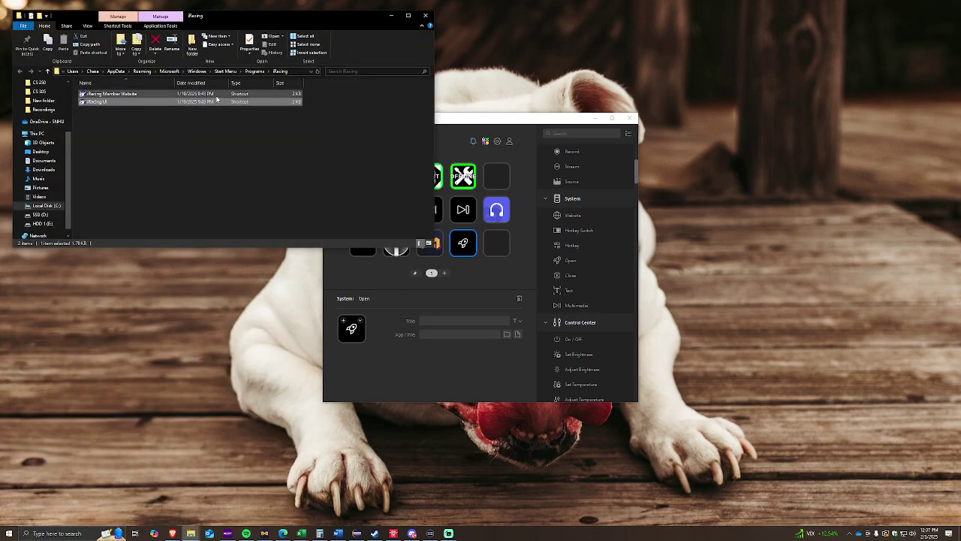
left_click(105, 93)
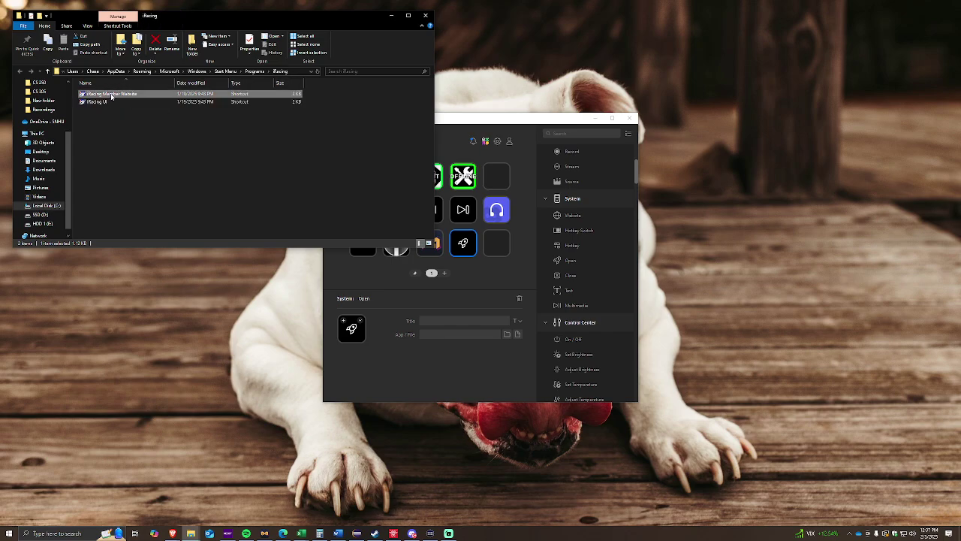
left_click(107, 102)
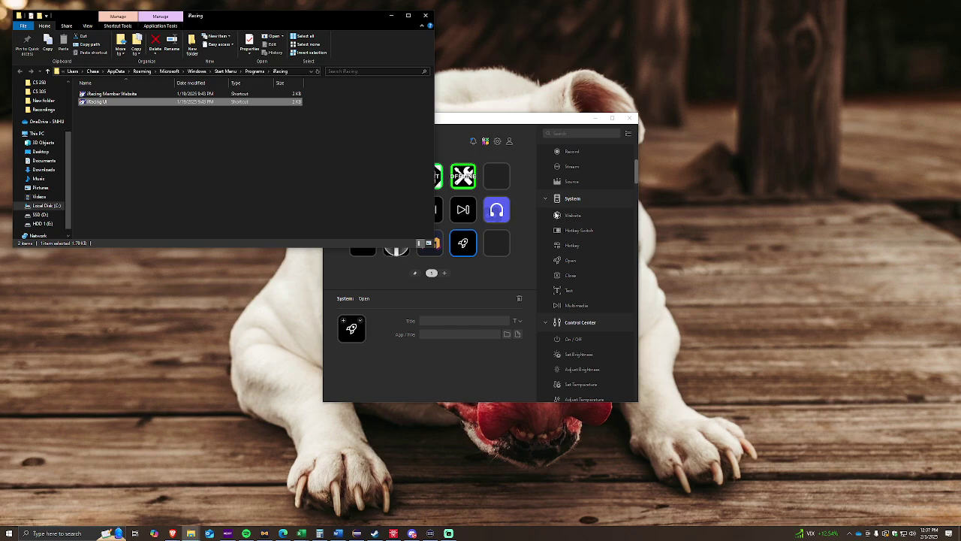
left_click(300, 70)
key("ctrl+c")
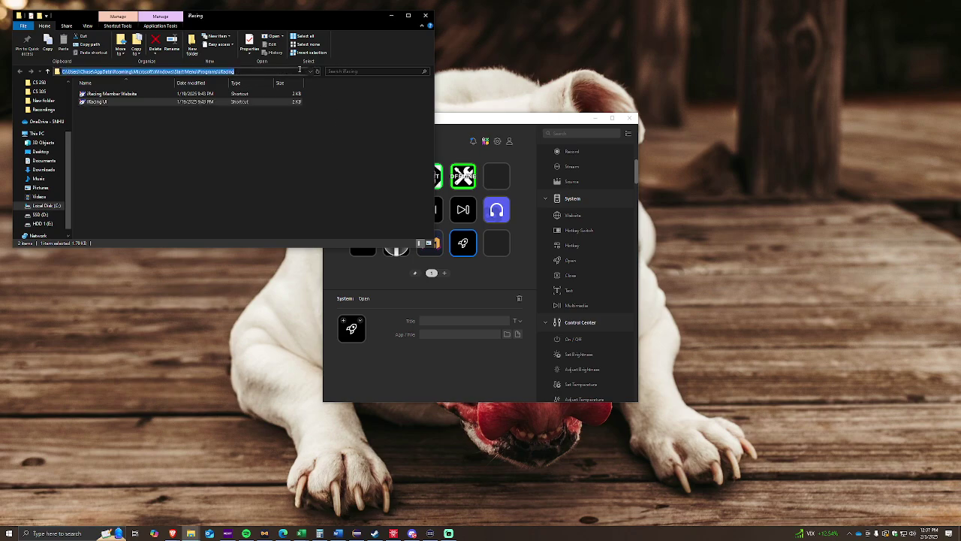
- Assign the iRacing UI shortcut from the copied folder path to the new Open key
left_click(485, 274)
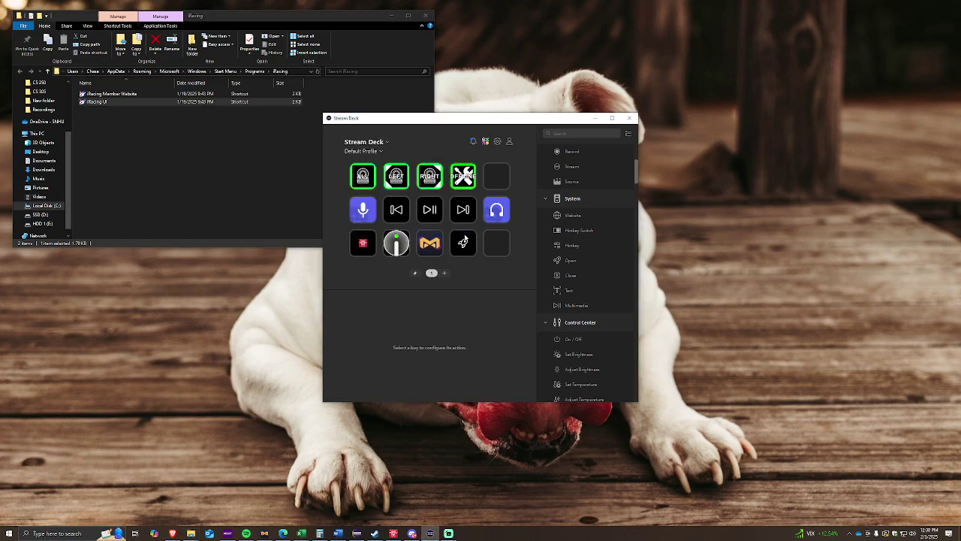
left_click(517, 334)
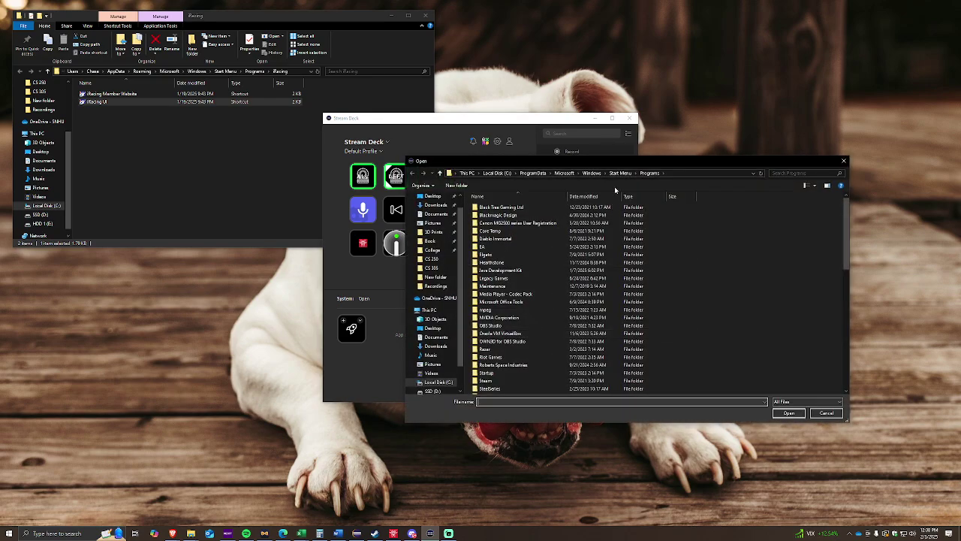
left_click(686, 172)
key("ctrl+v")
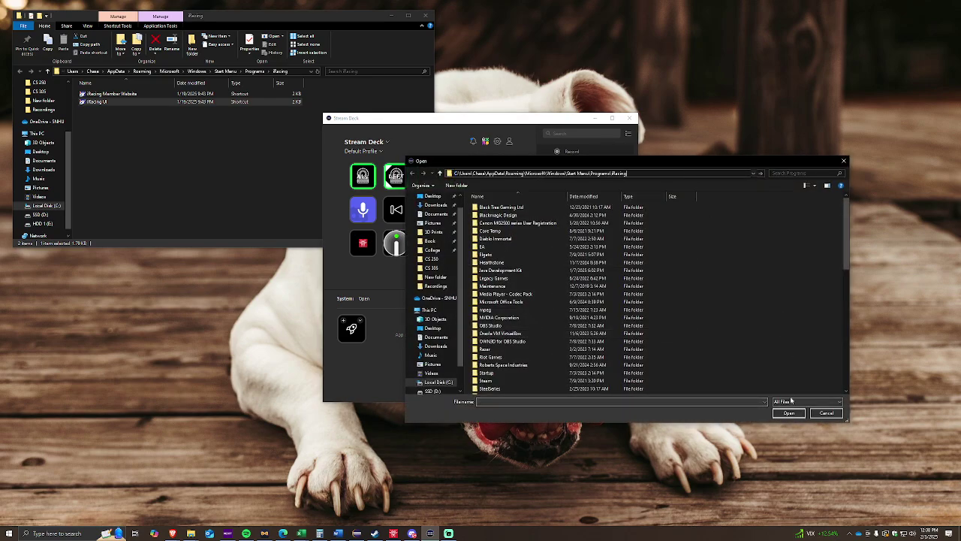
key("Return")
left_click(499, 216)
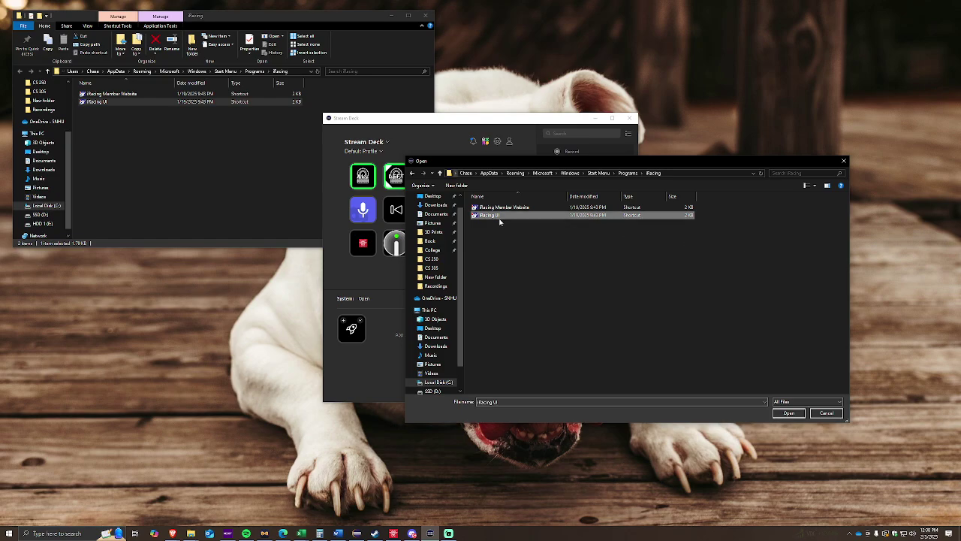
left_click(788, 413)
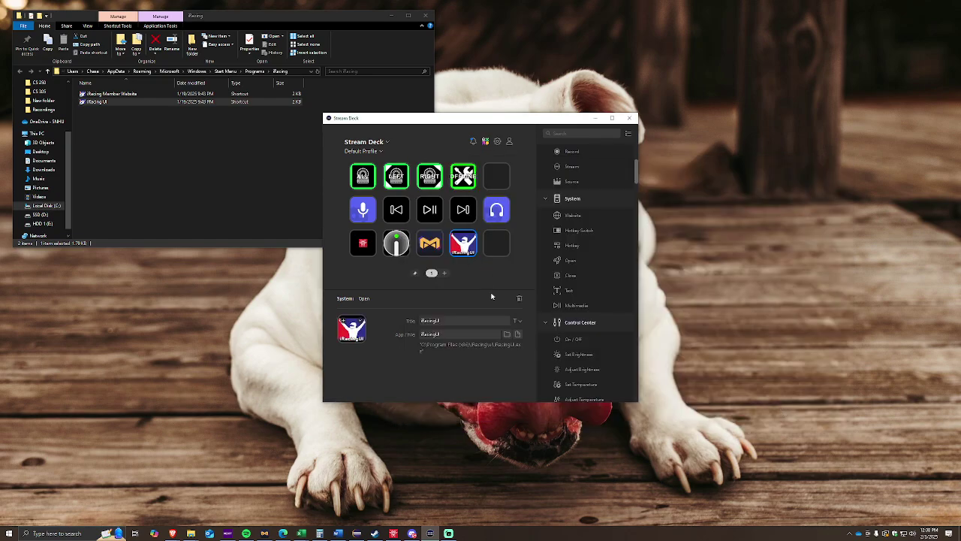
- Clear the title of the iRacing UI key and minimize the launched iRacing window
double_click(442, 320)
left_click(443, 320)
left_click_drag(443, 321, 418, 321)
key("Escape")
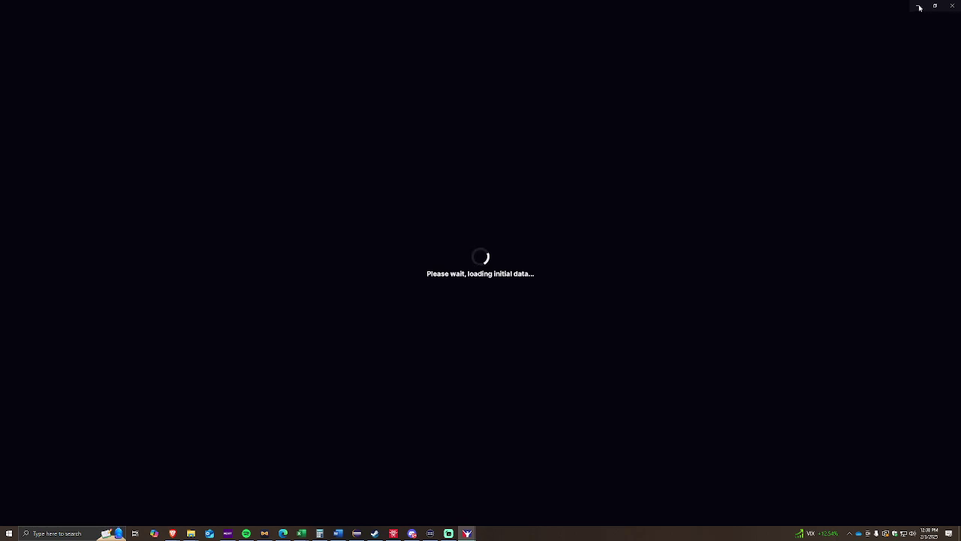
left_click(467, 530)
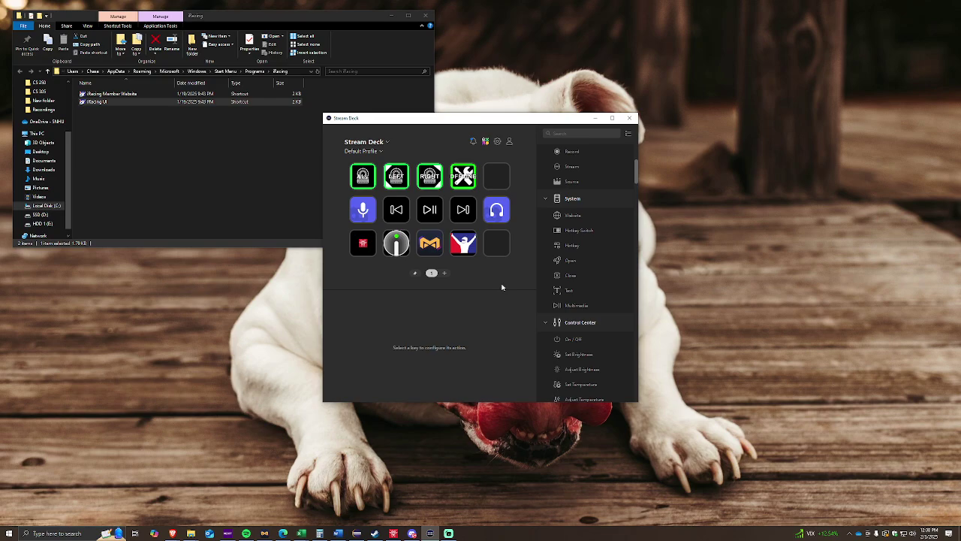
- Look through the Control Center, Twitch Studio and Streamlabs groups in the action list
scroll(621, 278, "down", 3)
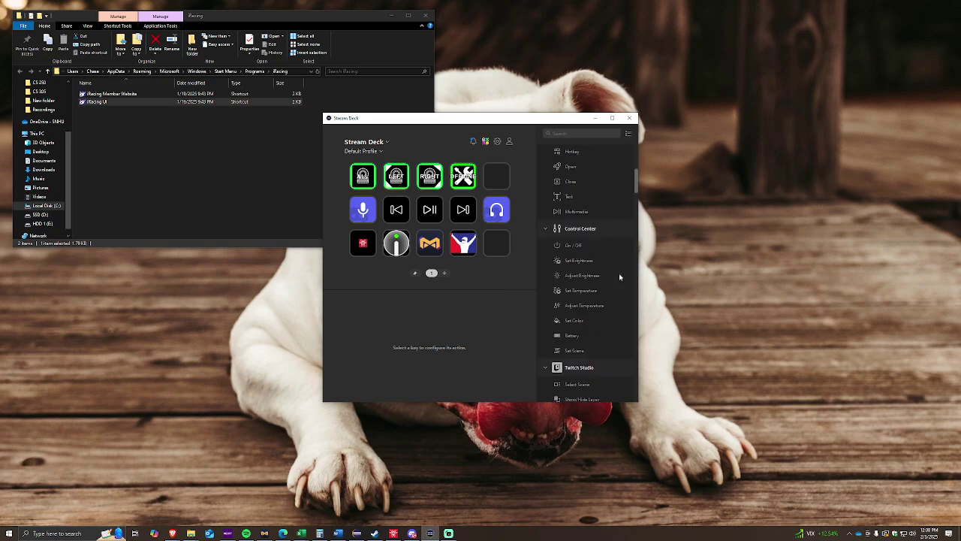
scroll(599, 282, "down", 3)
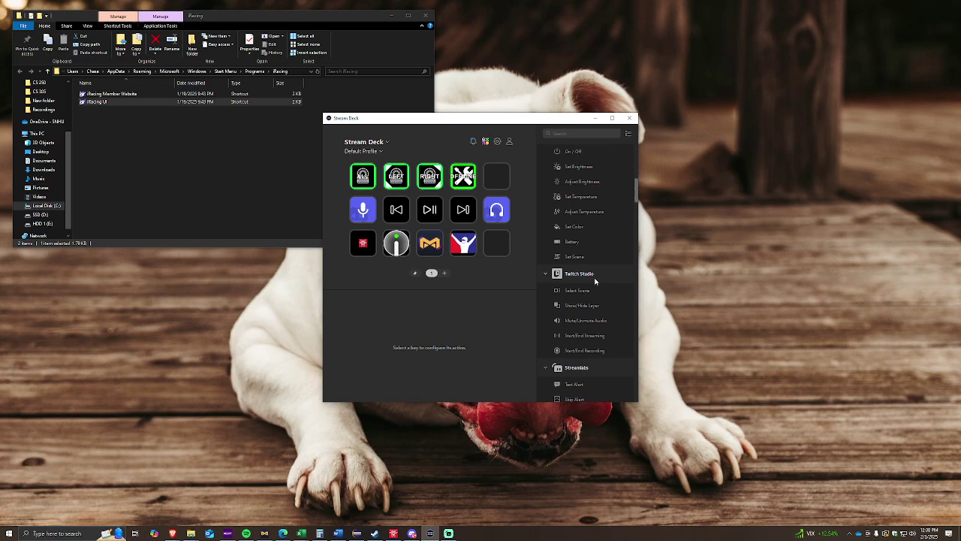
scroll(594, 285, "up", 2)
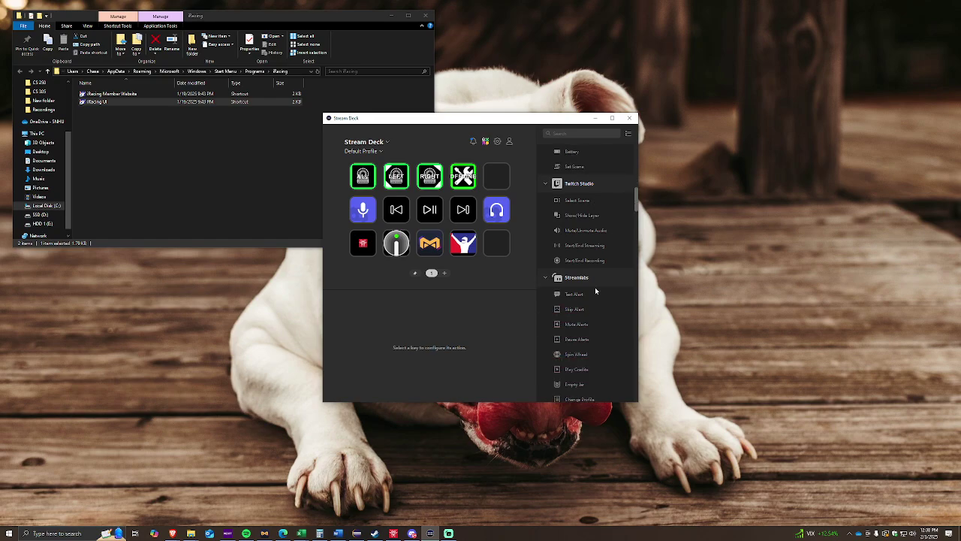
- Browse the trending plugins and icon packs on the Elgato Marketplace Stream Deck page, then minimize the browser
left_click(485, 141)
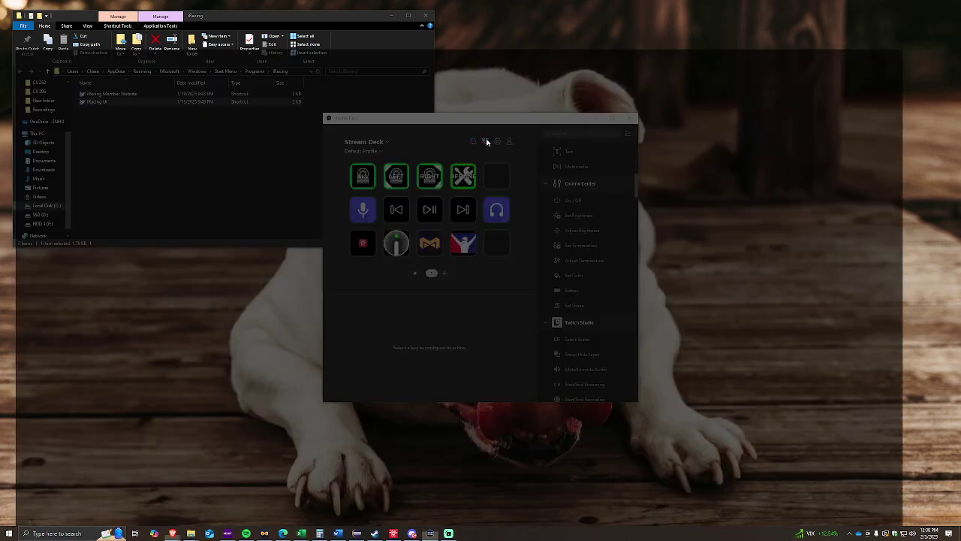
scroll(488, 197, "down", 3)
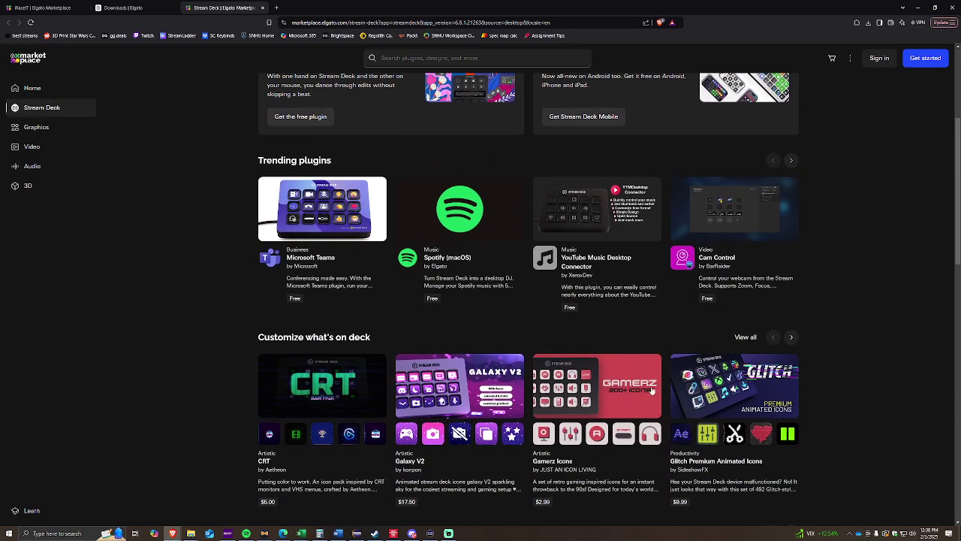
scroll(561, 356, "down", 1)
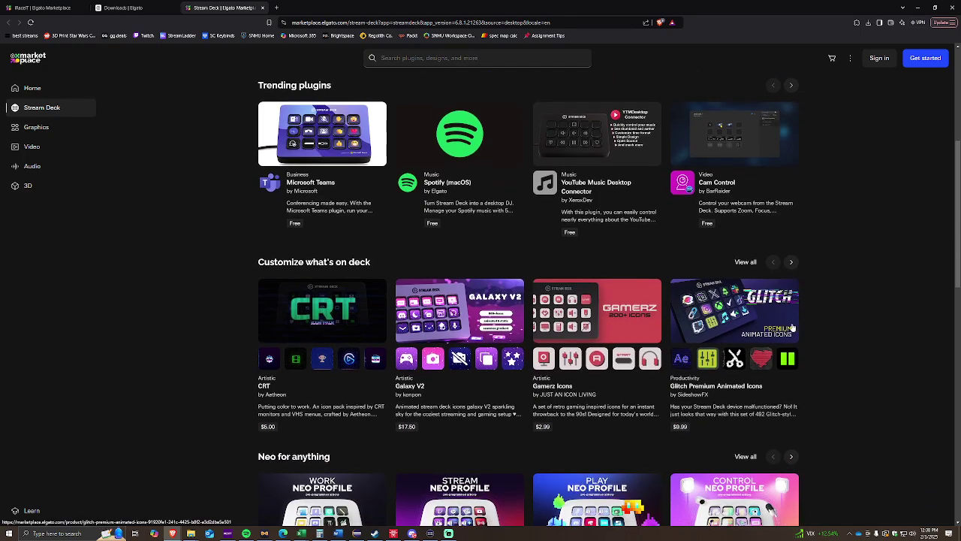
scroll(601, 252, "up", 2)
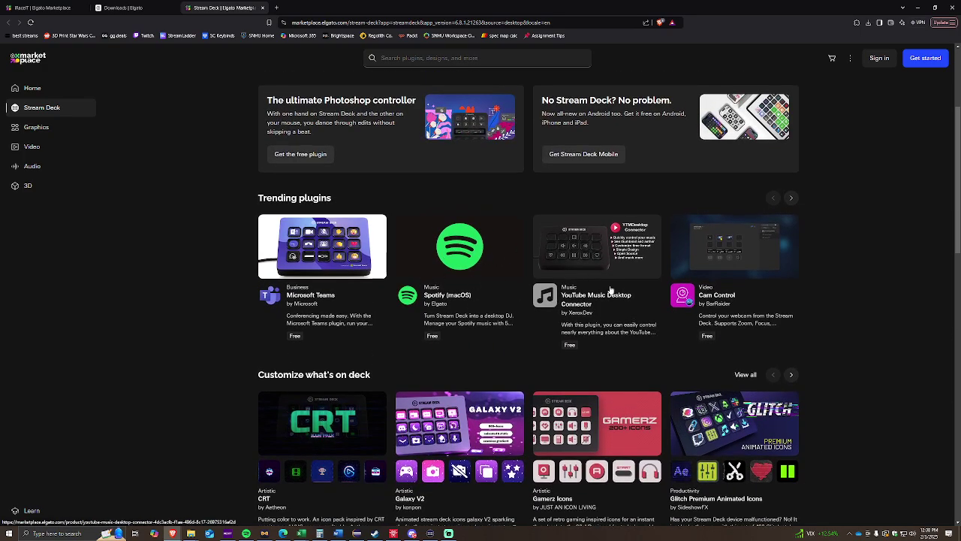
left_click(918, 8)
- Review the Streamlabs actions, return to the System group and select the empty key in the top row
scroll(606, 271, "down", 5)
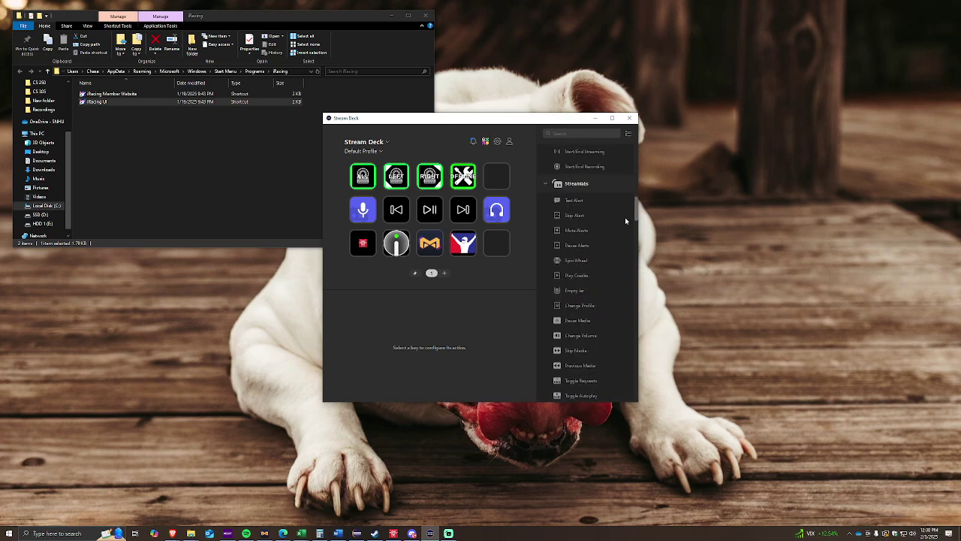
left_click_drag(637, 211, 638, 169)
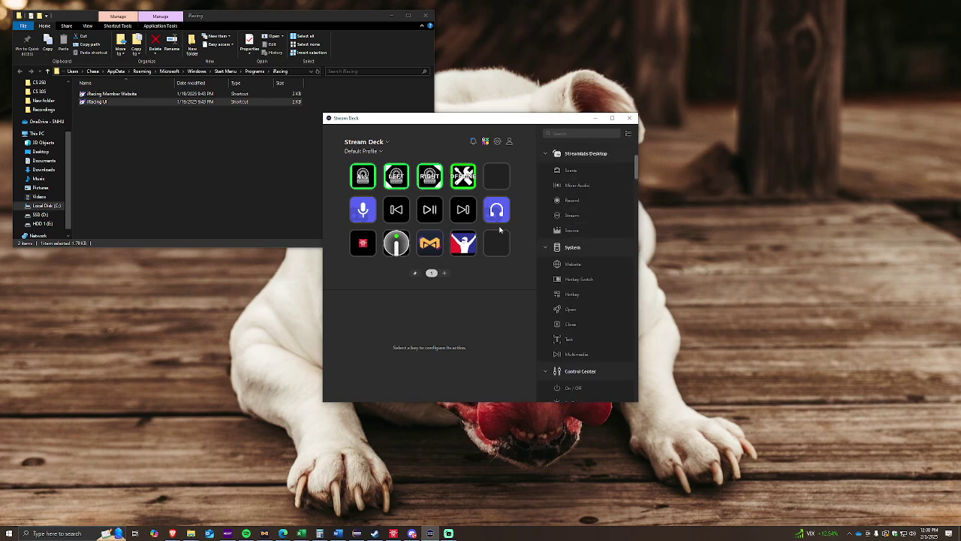
left_click(506, 182)
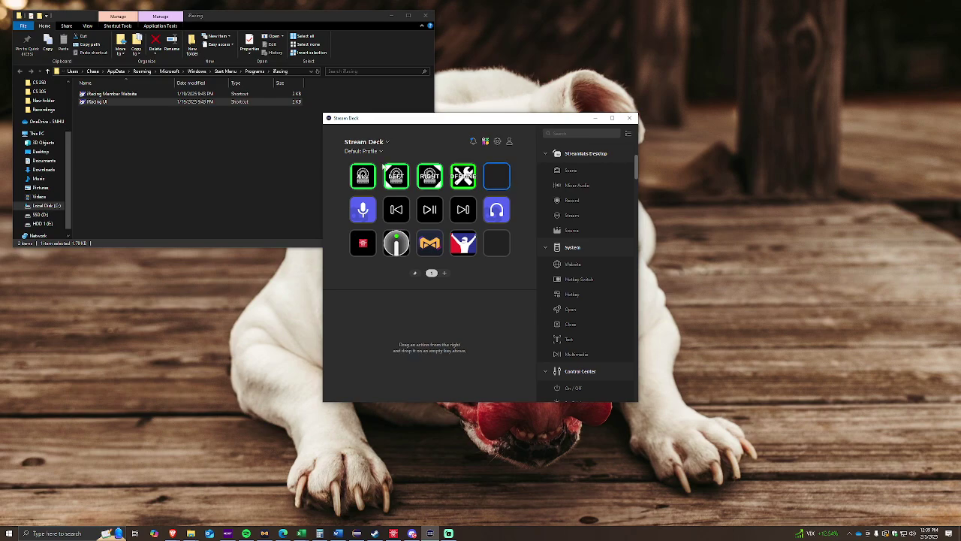
- Minimize the iRacing folder window and switch to Streamlabs Desktop
left_click(395, 17)
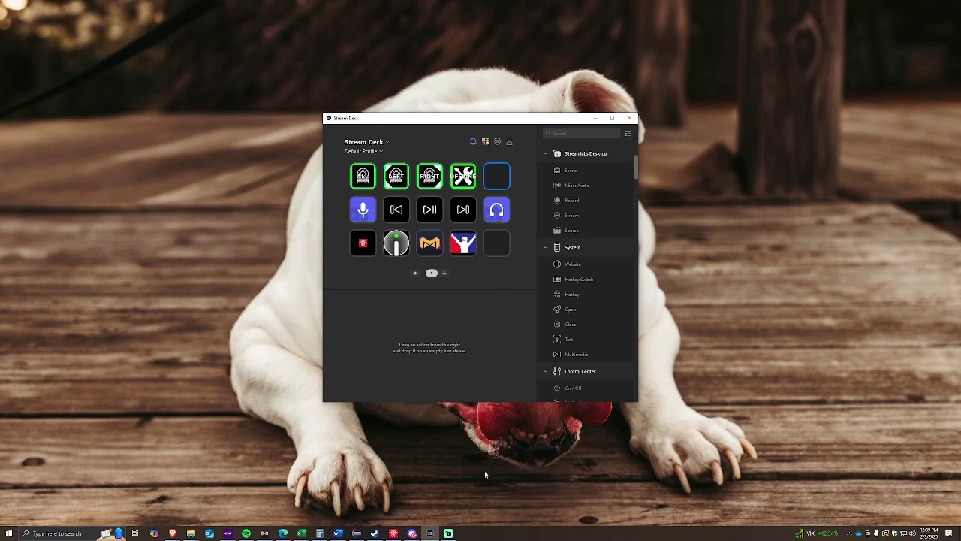
left_click(448, 533)
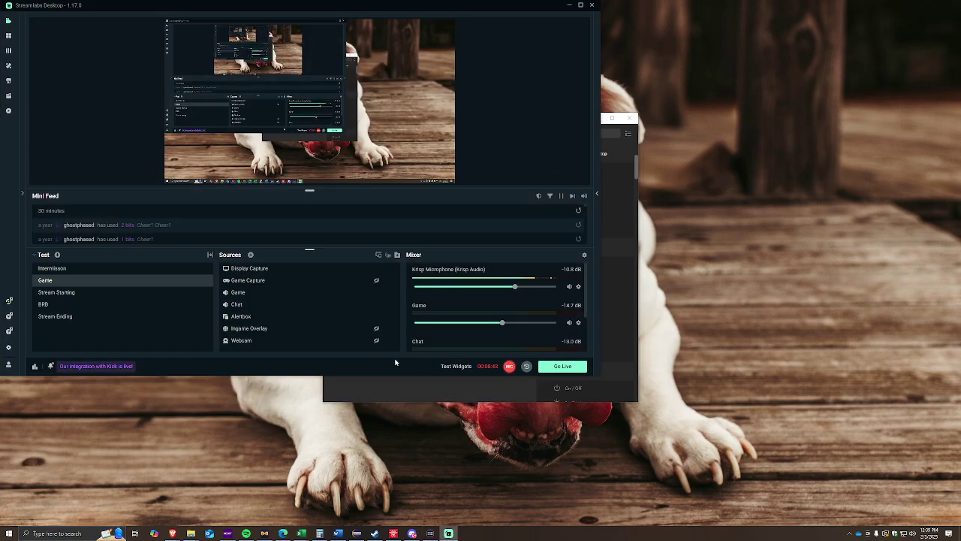